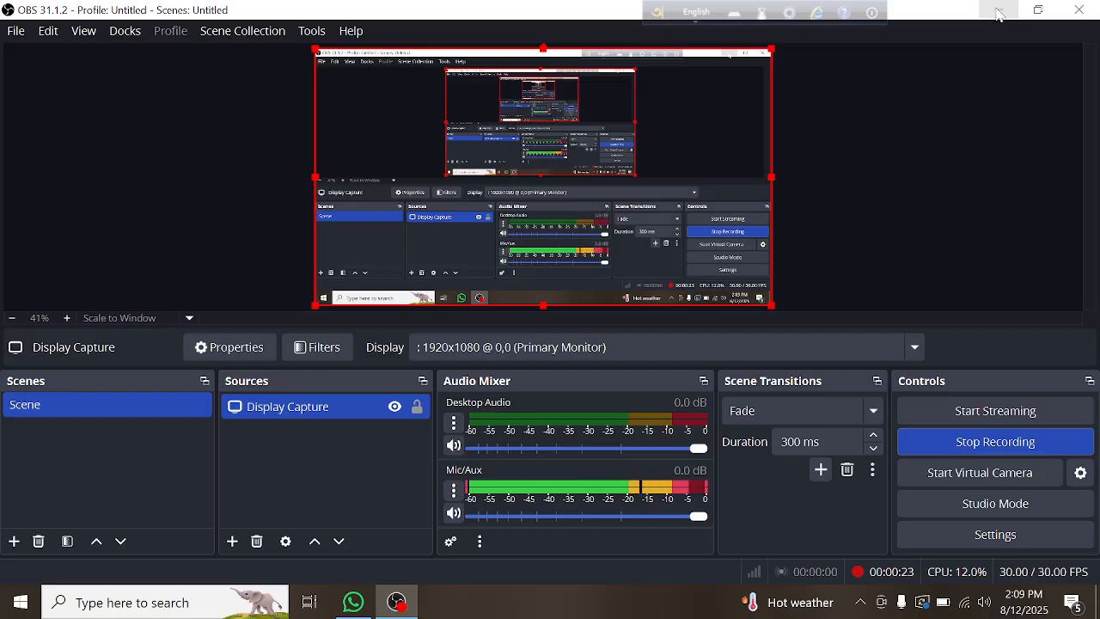
left_click(999, 16)
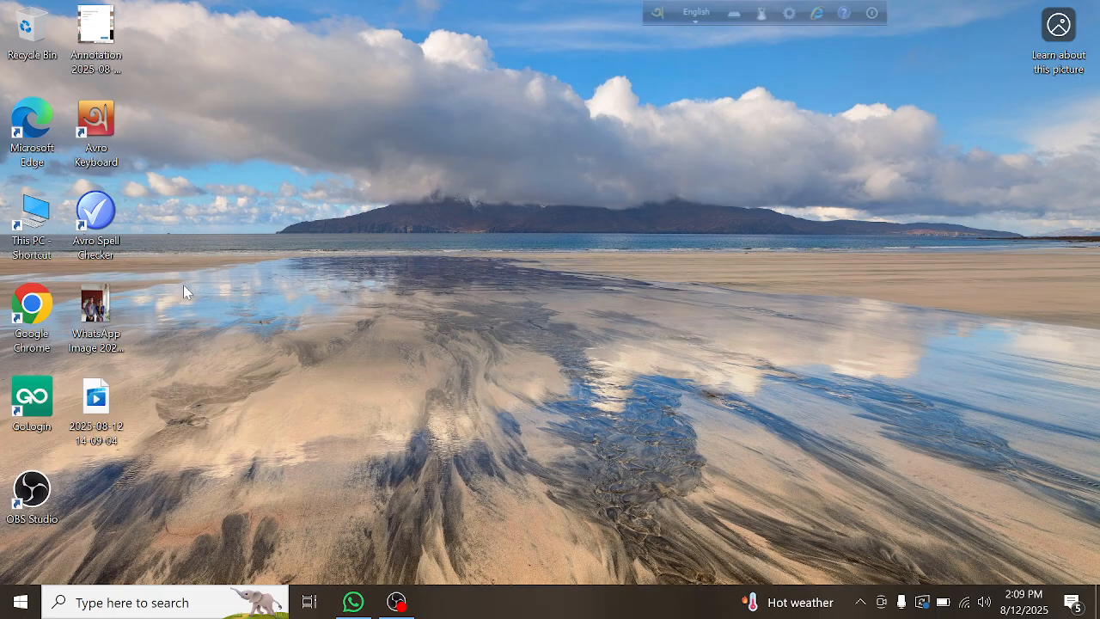
double_click(21, 294)
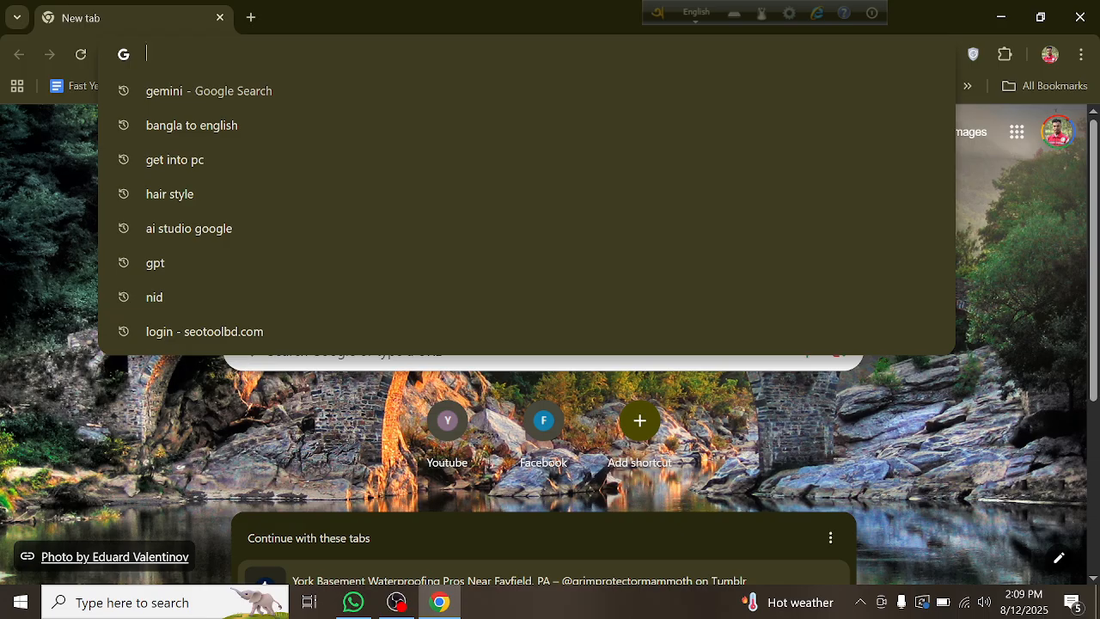
type("http://service.scouts.gov.bd/")
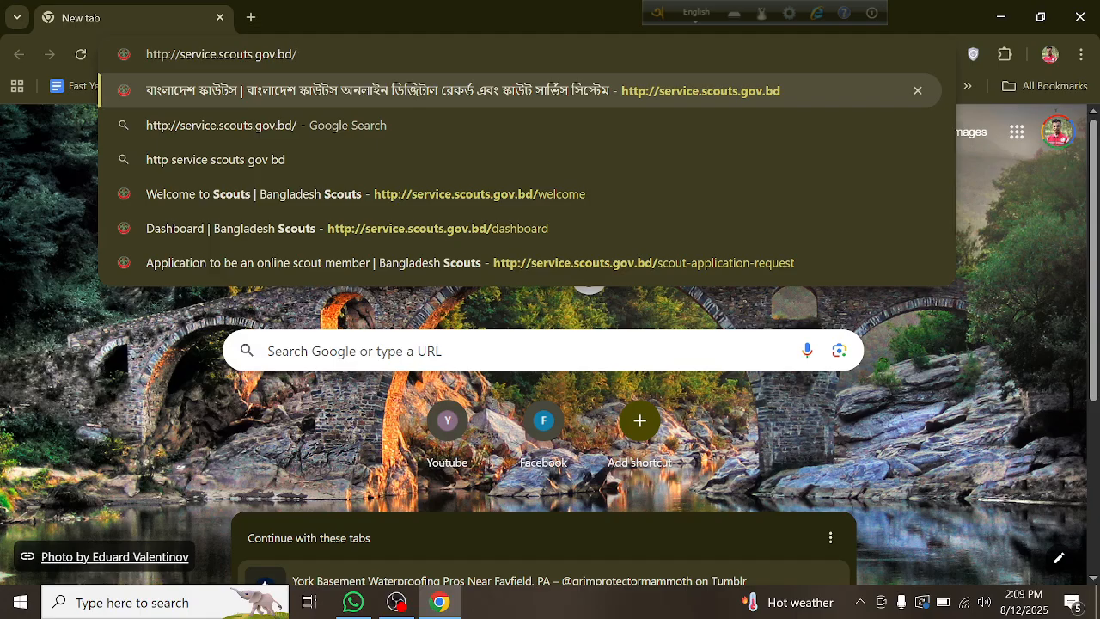
key("Return")
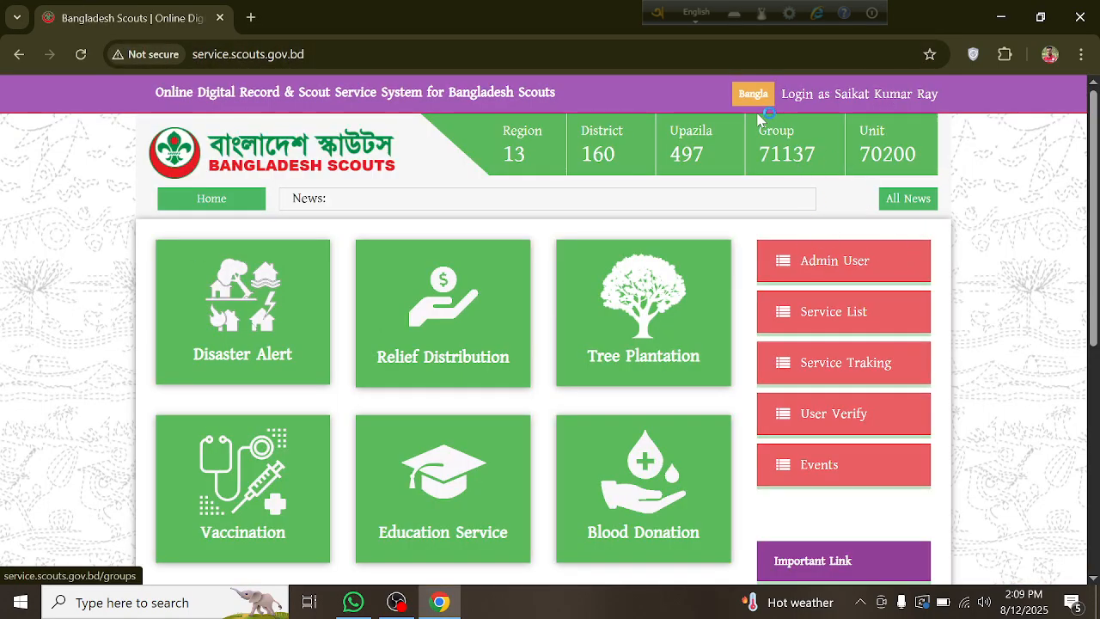
left_click(824, 96)
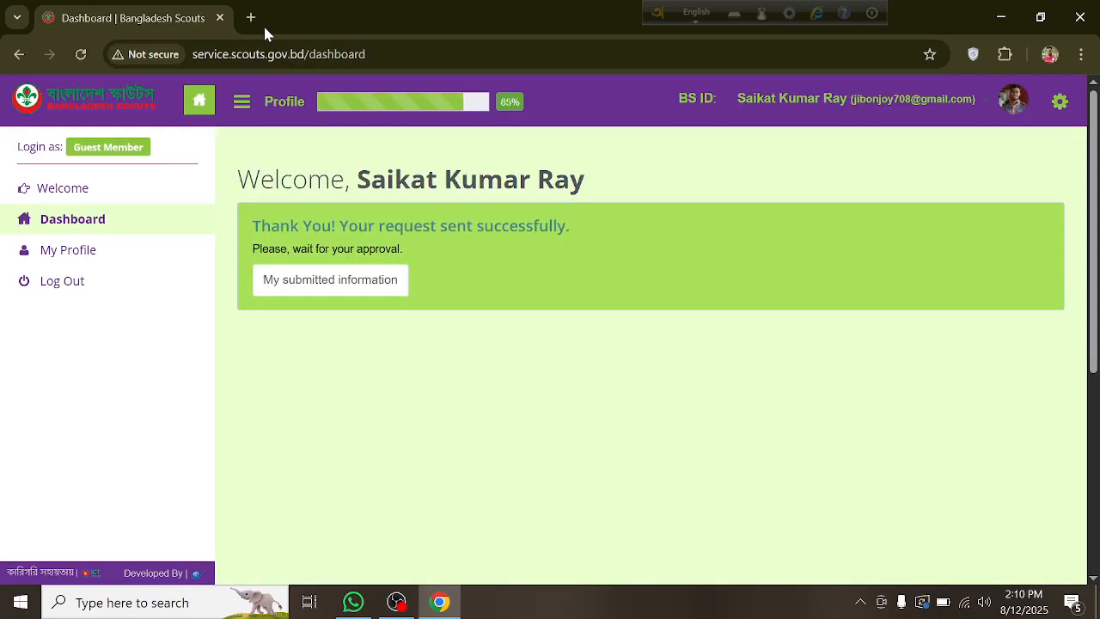
left_click(249, 17)
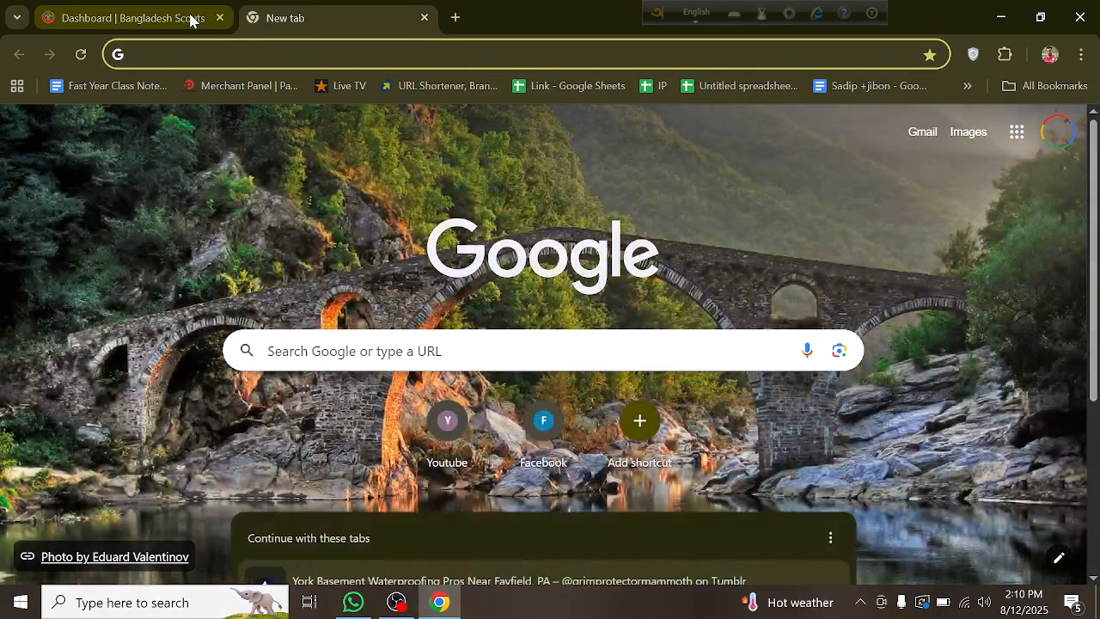
left_click(191, 19)
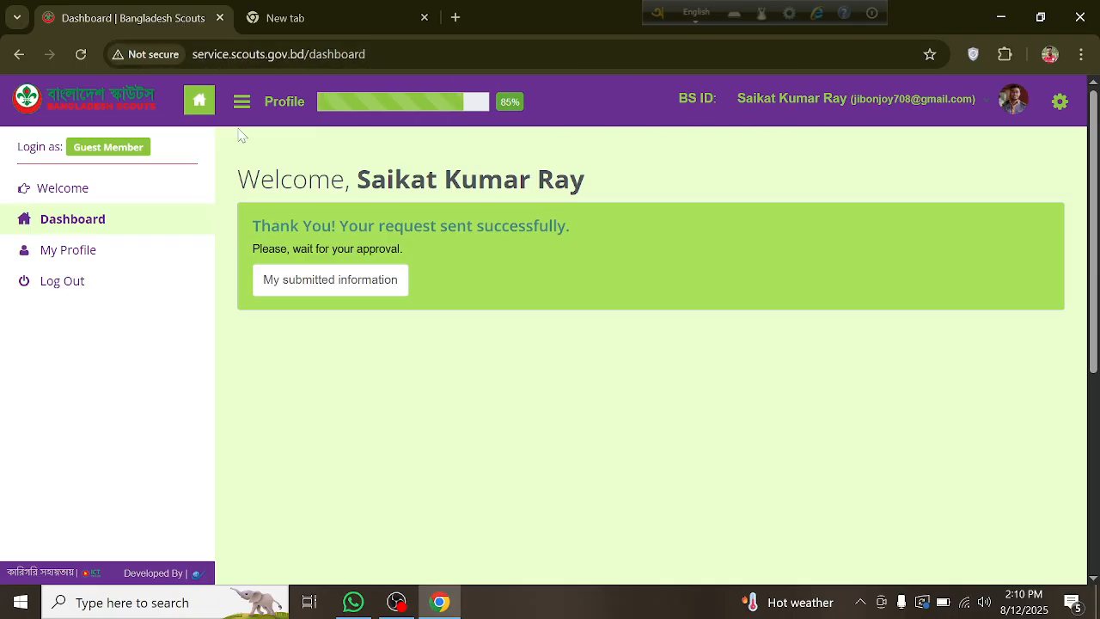
left_click(305, 9)
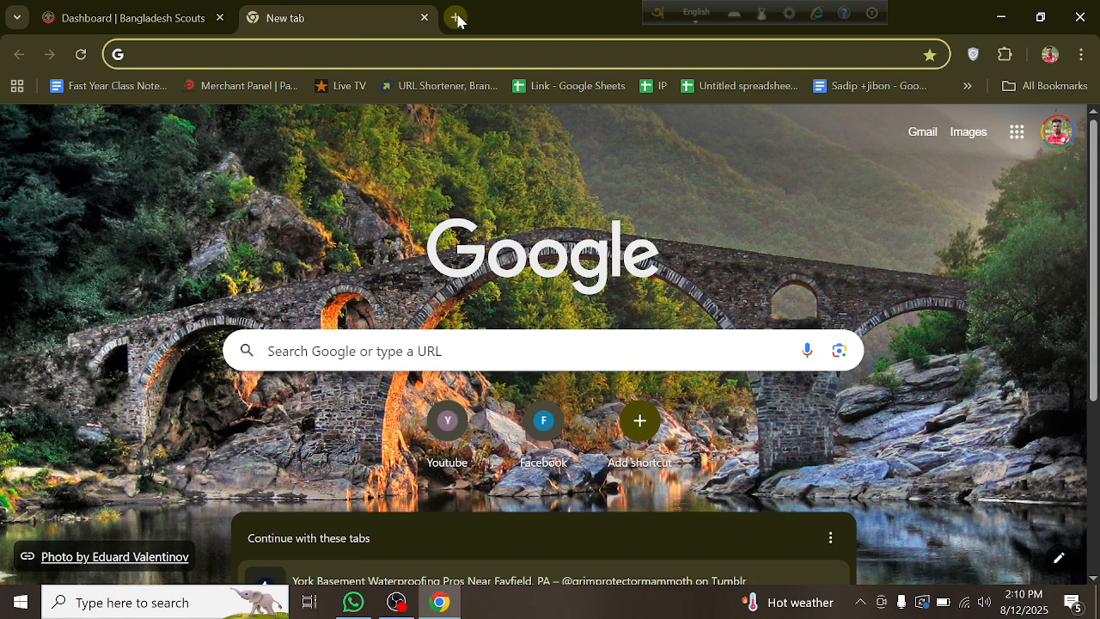
left_click(391, 55)
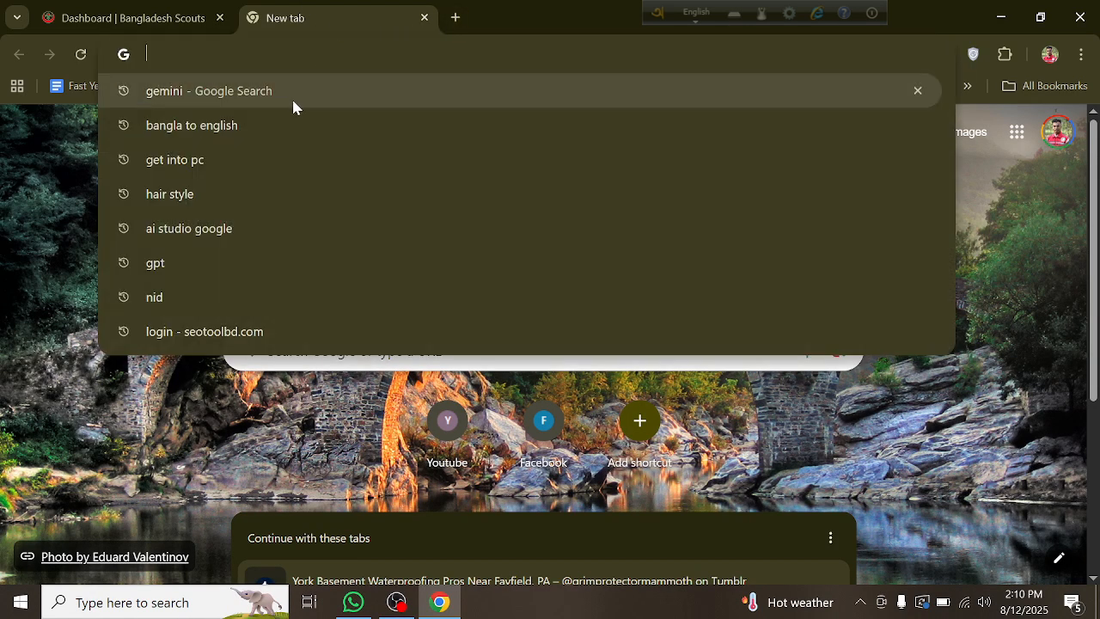
left_click(152, 18)
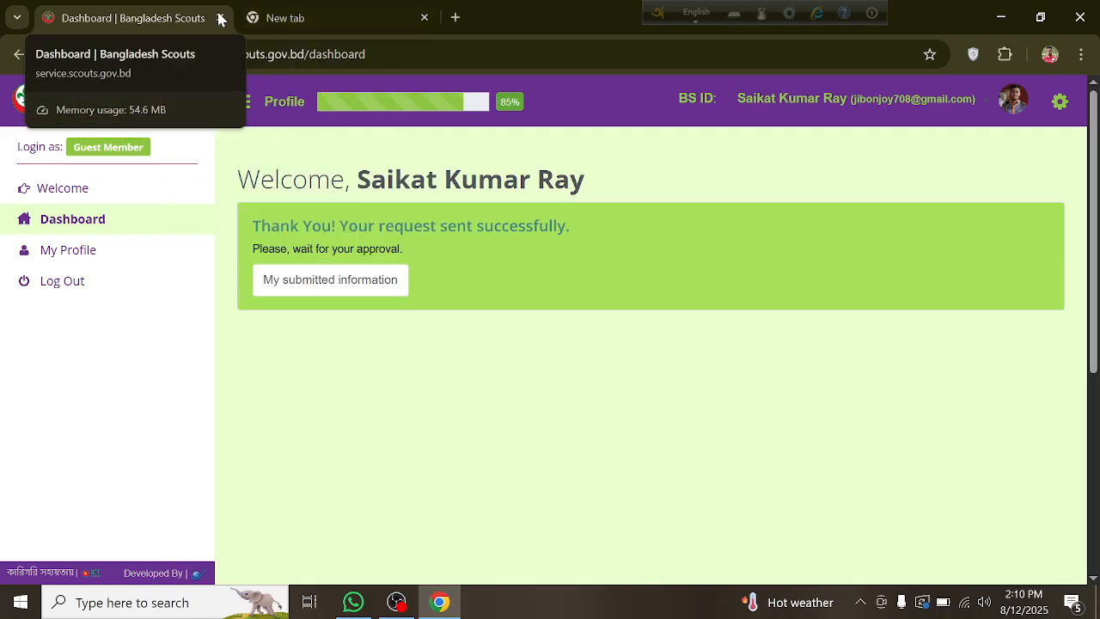
left_click(424, 18)
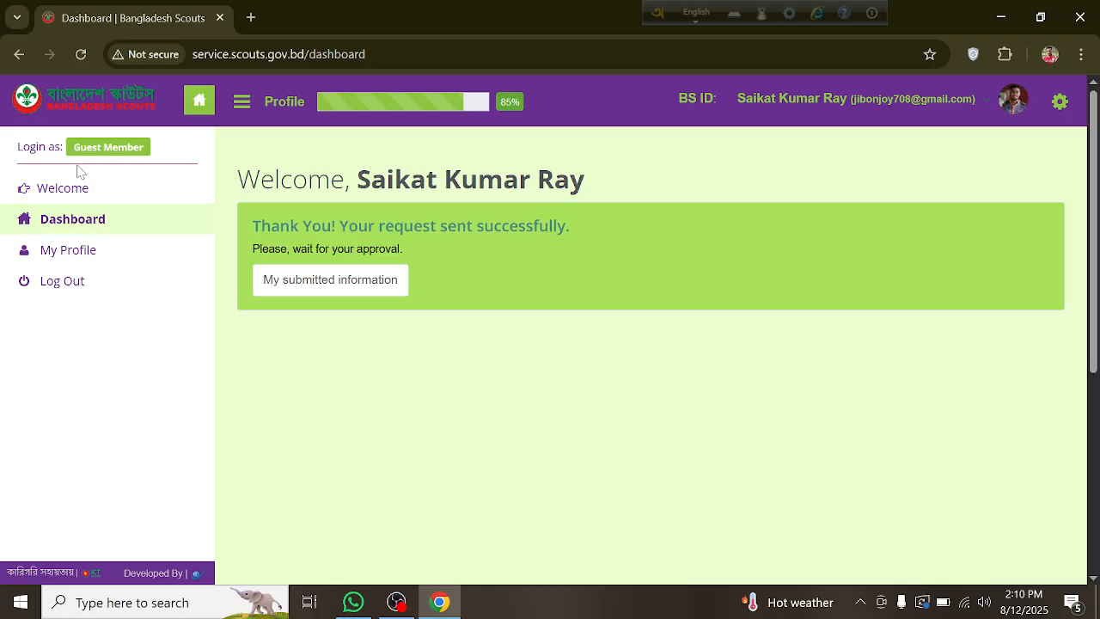
Open the Welcome page of the member account and read its heading.
left_click(75, 197)
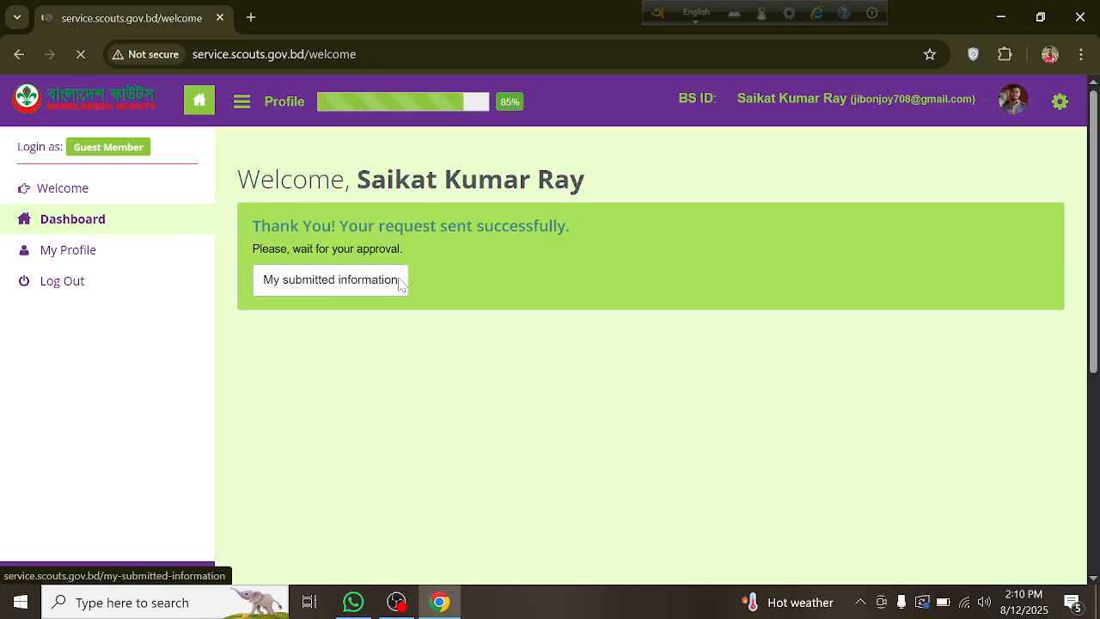
left_click_drag(274, 211, 695, 305)
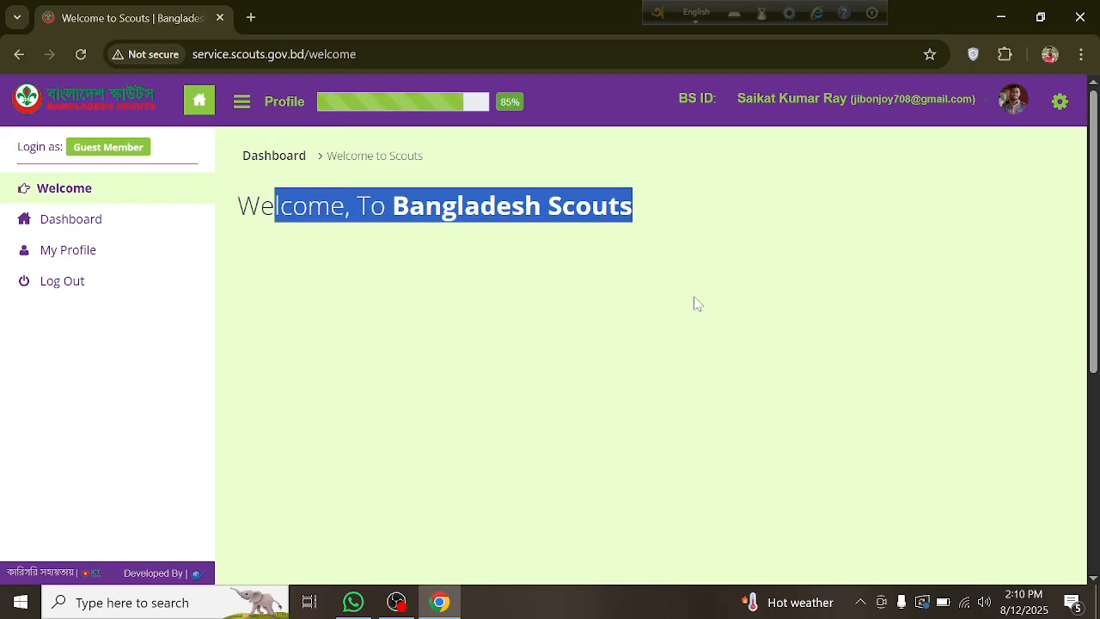
left_click(894, 344)
Open My Profile and examine the application form's personal information fields, including the Religion and Blood Group choices.
left_click(67, 254)
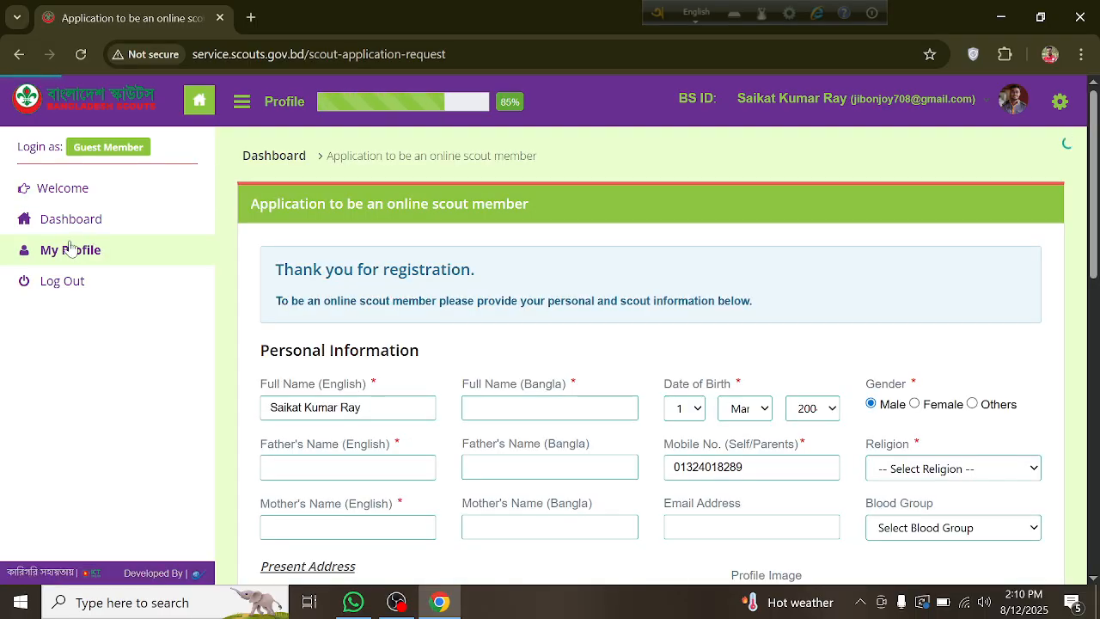
scroll(951, 228, "down", 1)
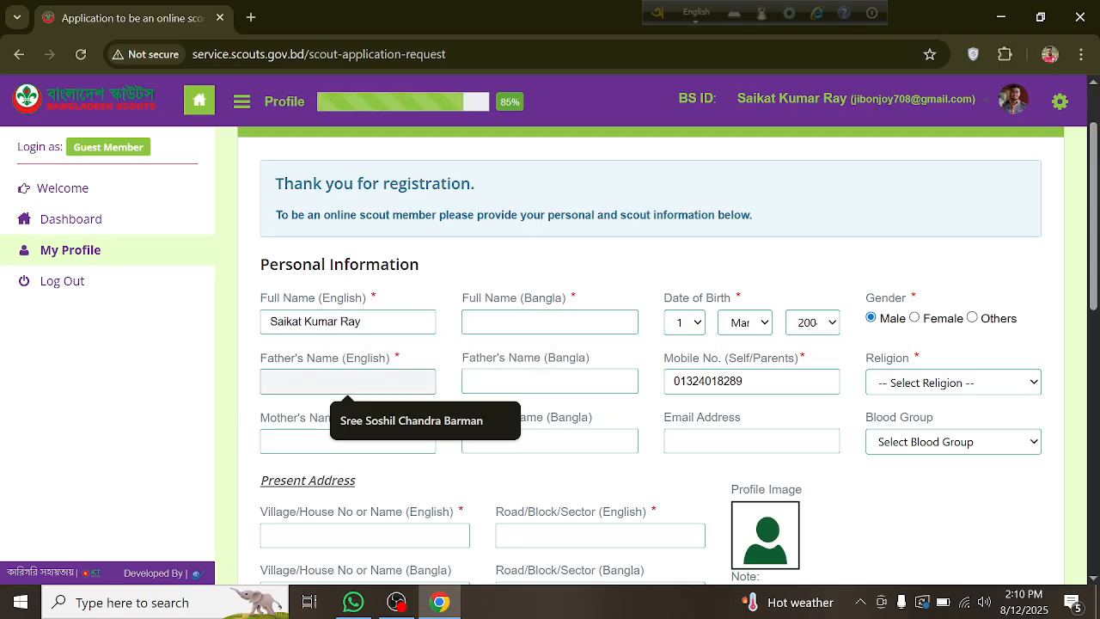
scroll(569, 409, "down", 1)
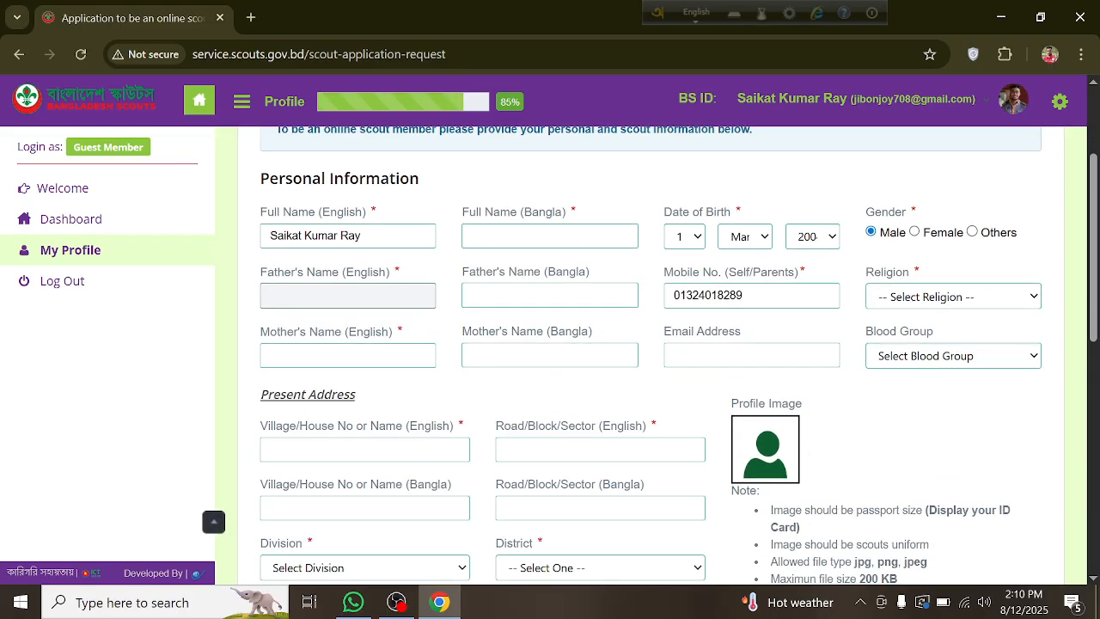
left_click(901, 297)
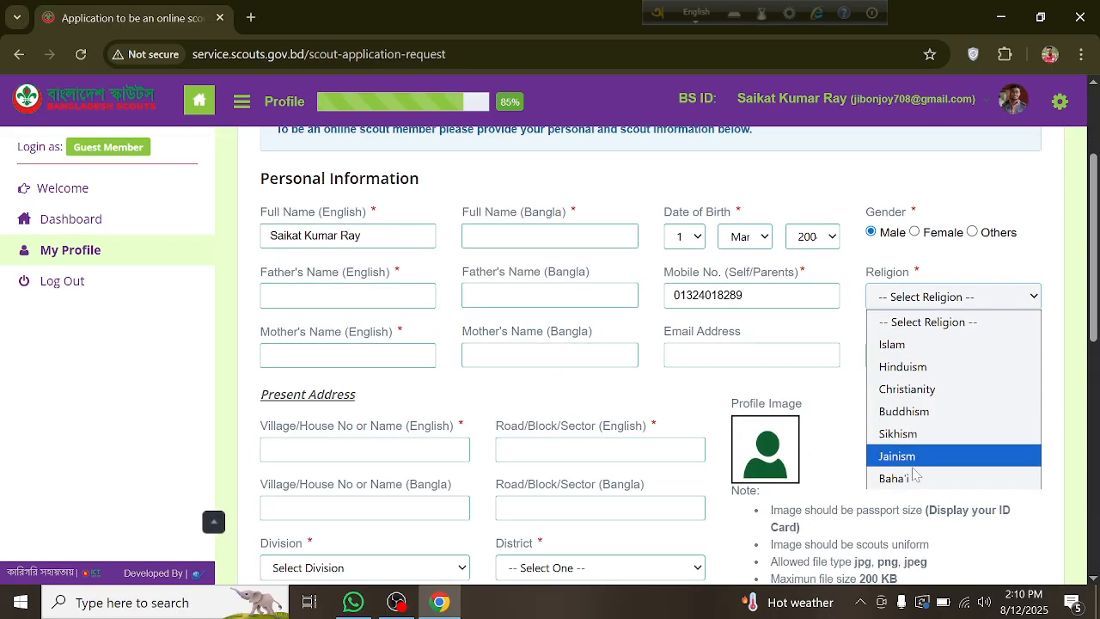
left_click(854, 404)
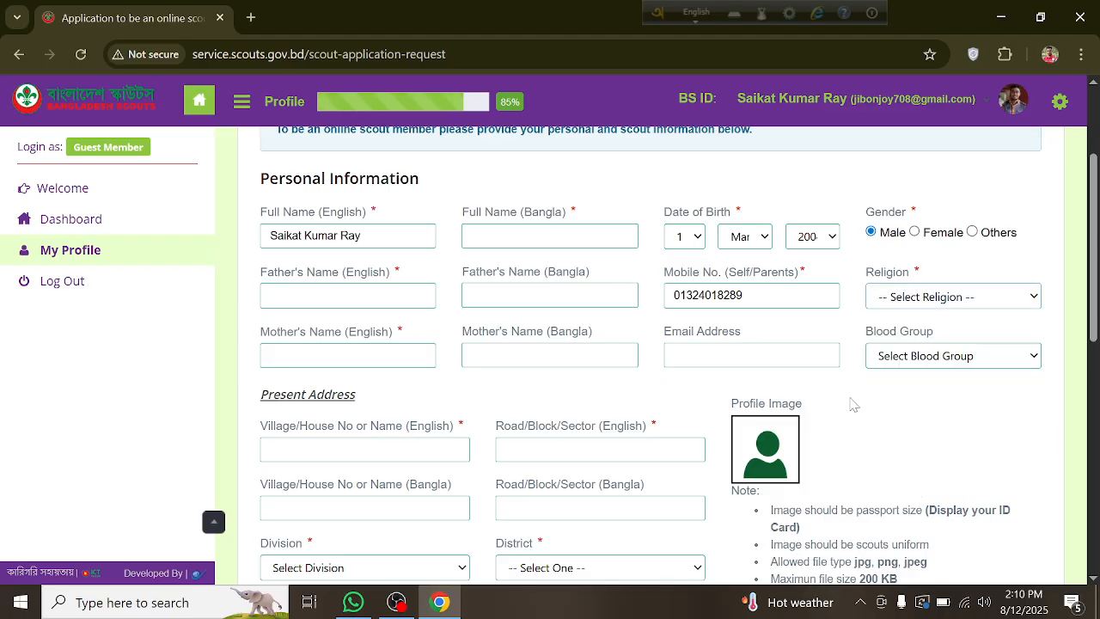
left_click(929, 358)
left_click(847, 418)
left_click(773, 355)
left_click(971, 448)
Examine the present address fields and the profile image upload dialog, leaving the dialog without choosing a picture.
scroll(296, 343, "down", 1)
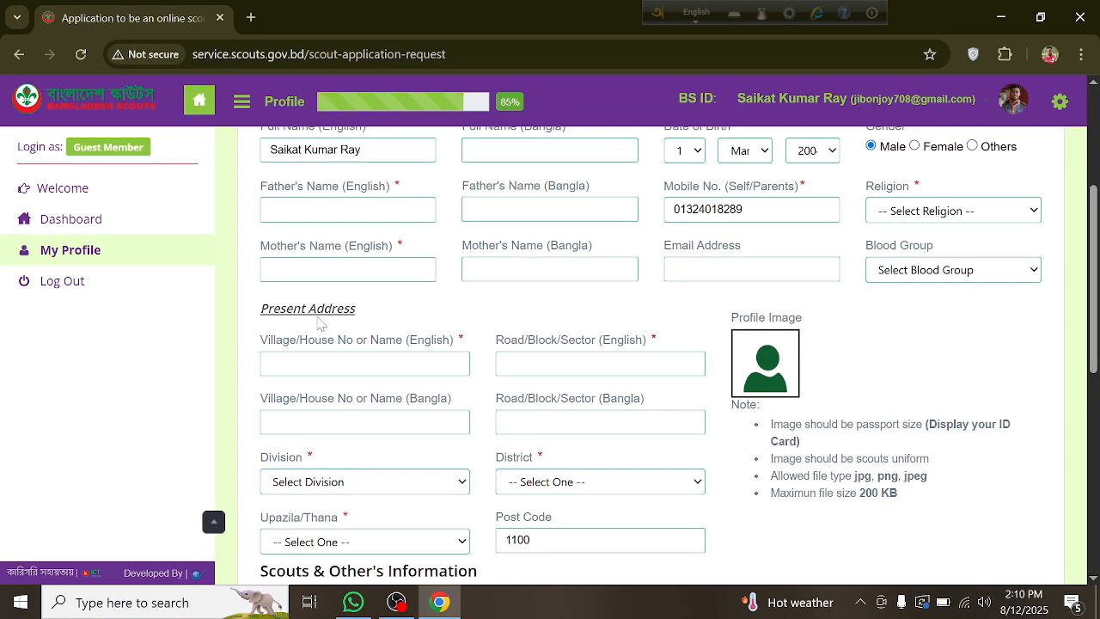
scroll(438, 330, "down", 1)
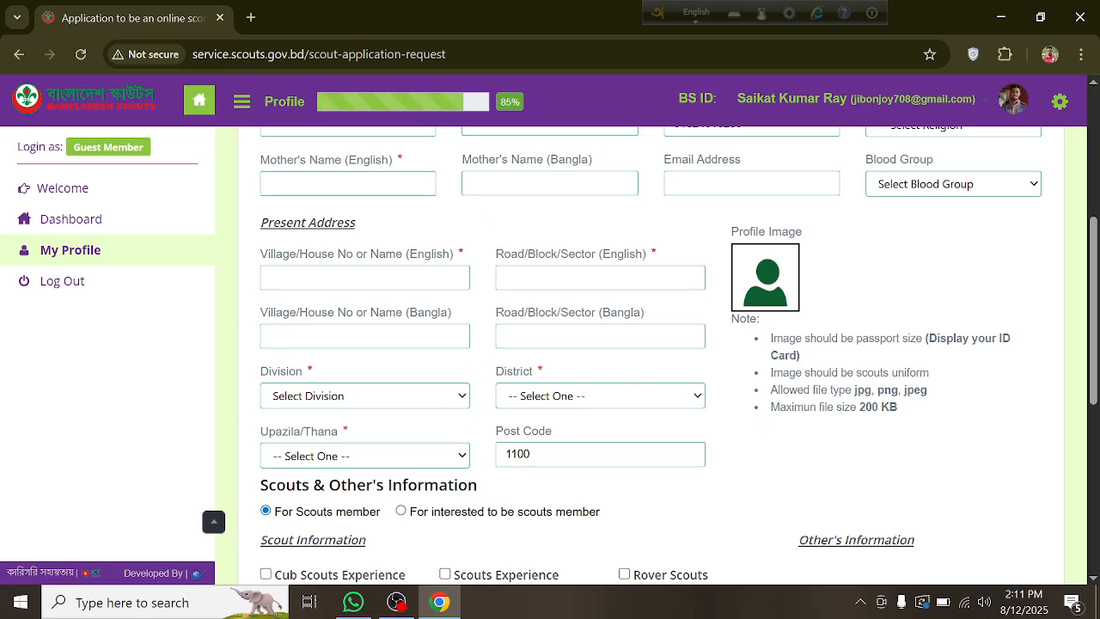
left_click(770, 280)
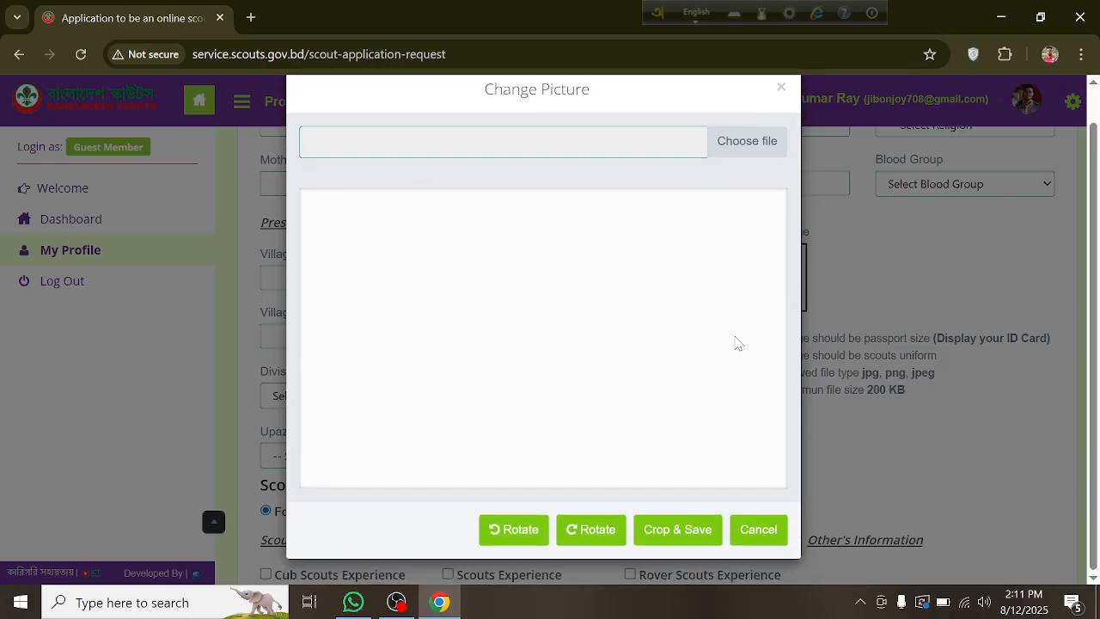
left_click(782, 89)
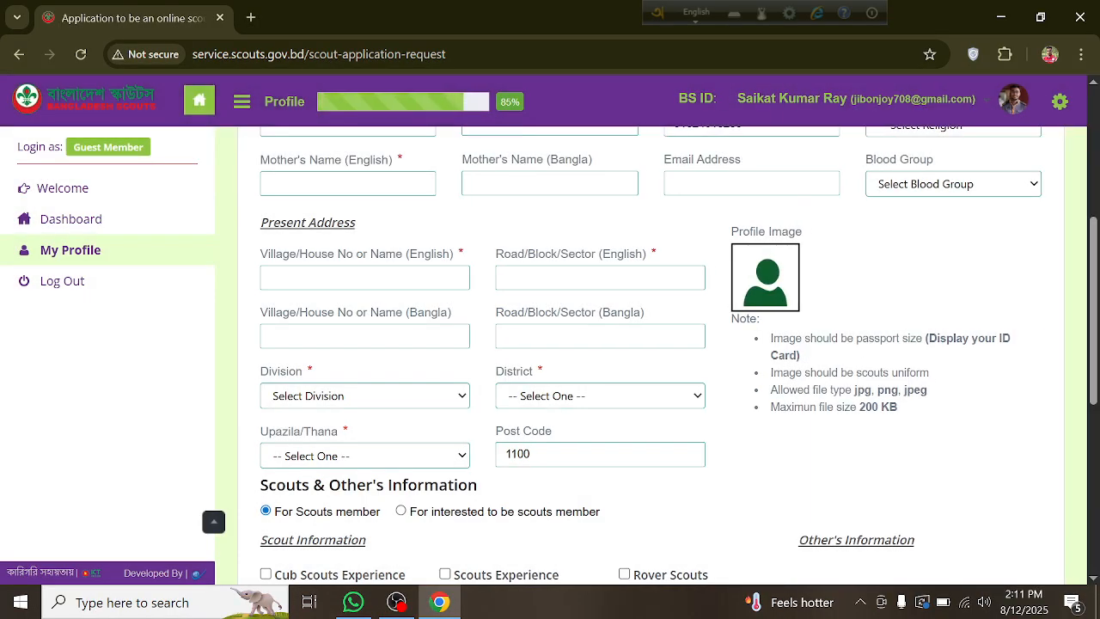
Try selecting the Cub Scouts, Scouts and Rover Scouts experience options under Scout Information, and clear them again.
scroll(461, 397, "down", 3)
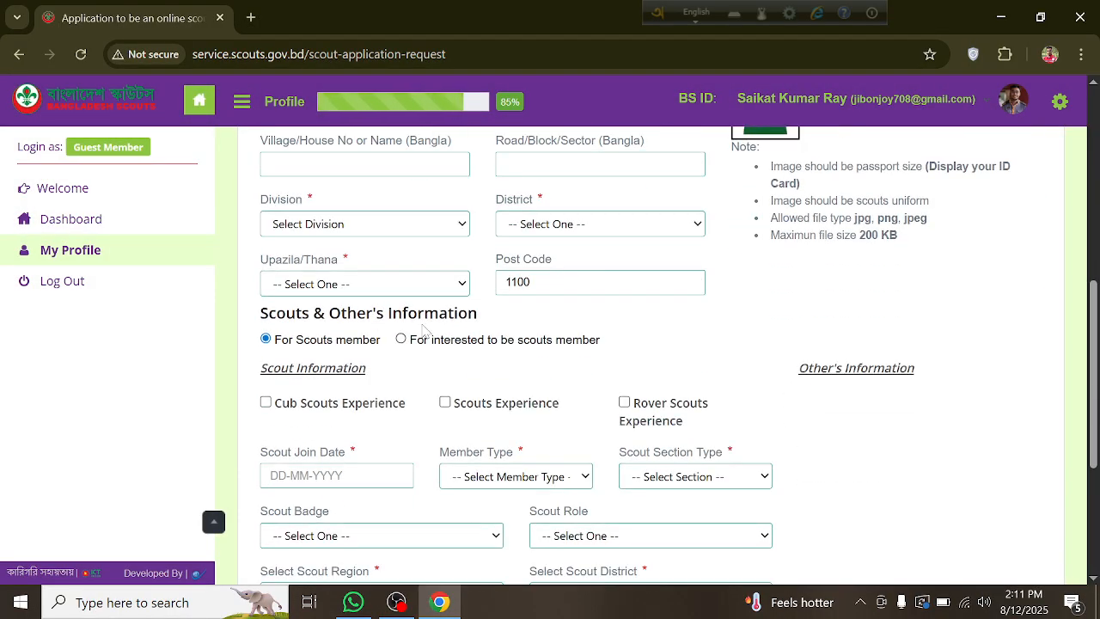
scroll(565, 281, "down", 1)
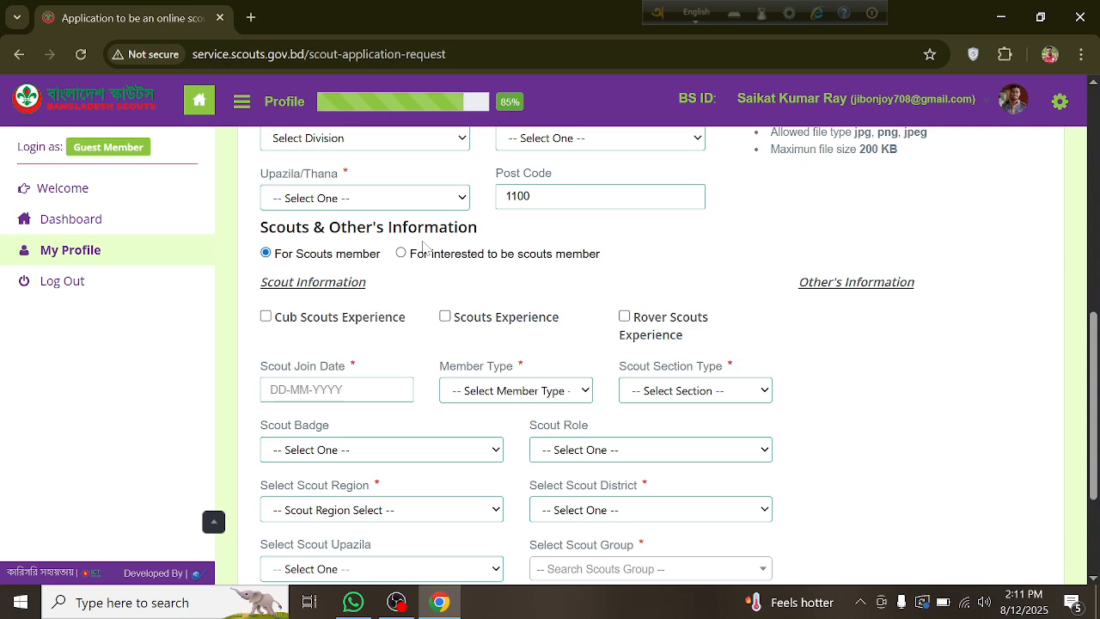
scroll(424, 250, "down", 1)
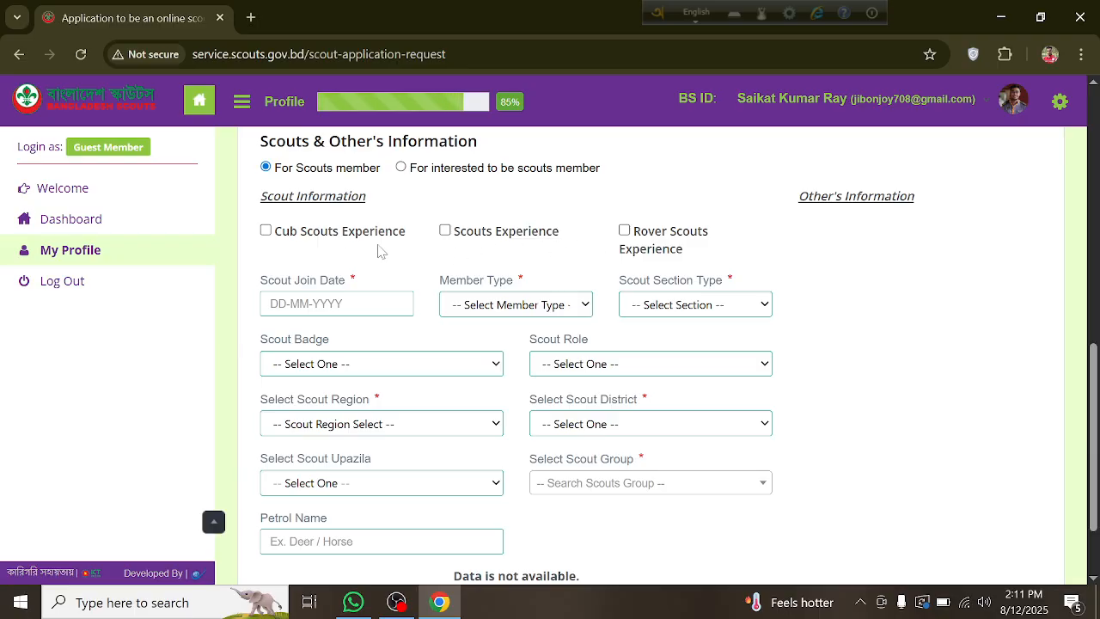
left_click(266, 230)
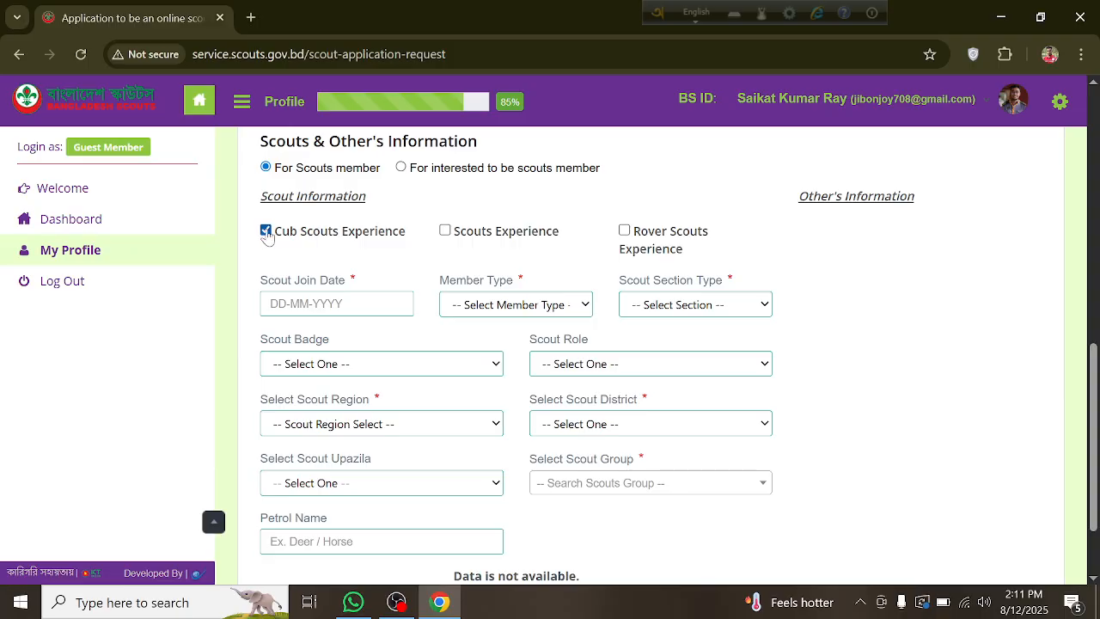
left_click(445, 231)
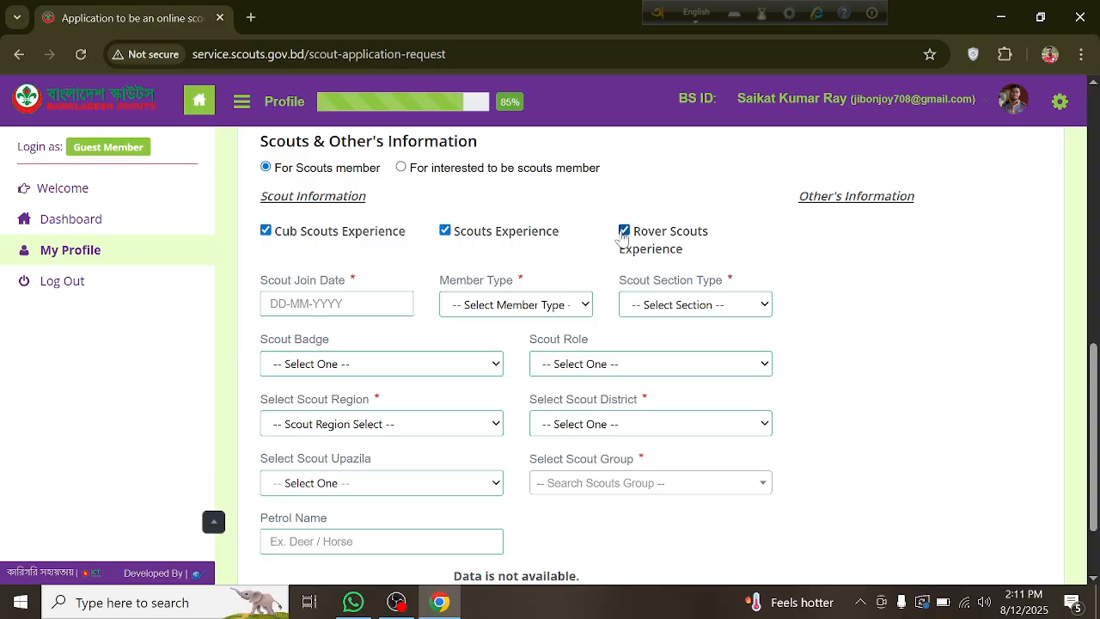
left_click(445, 231)
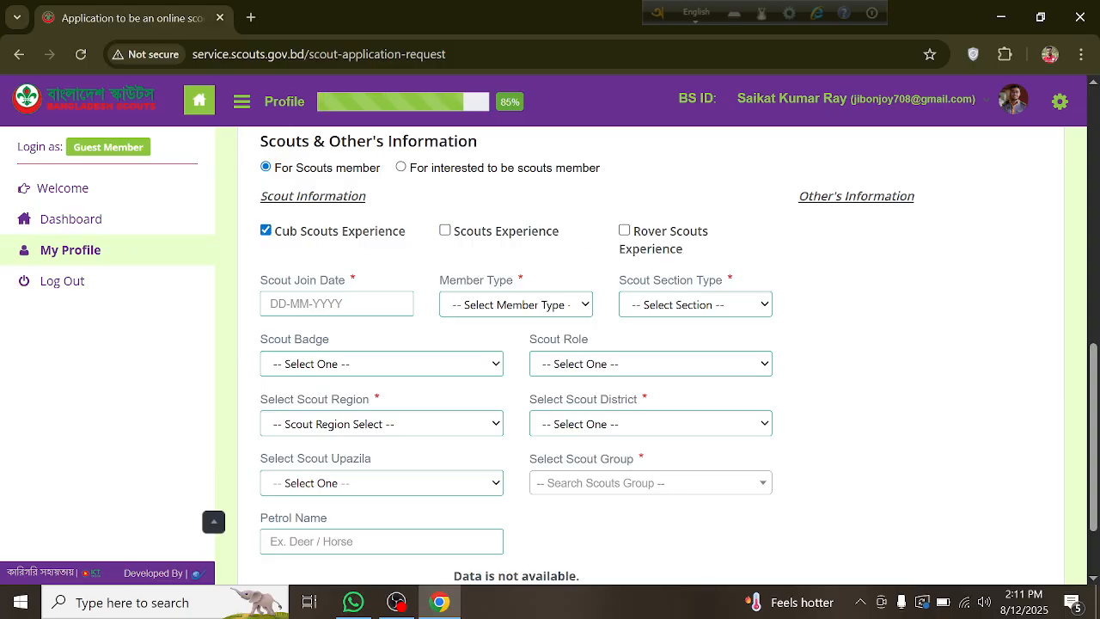
left_click(265, 233)
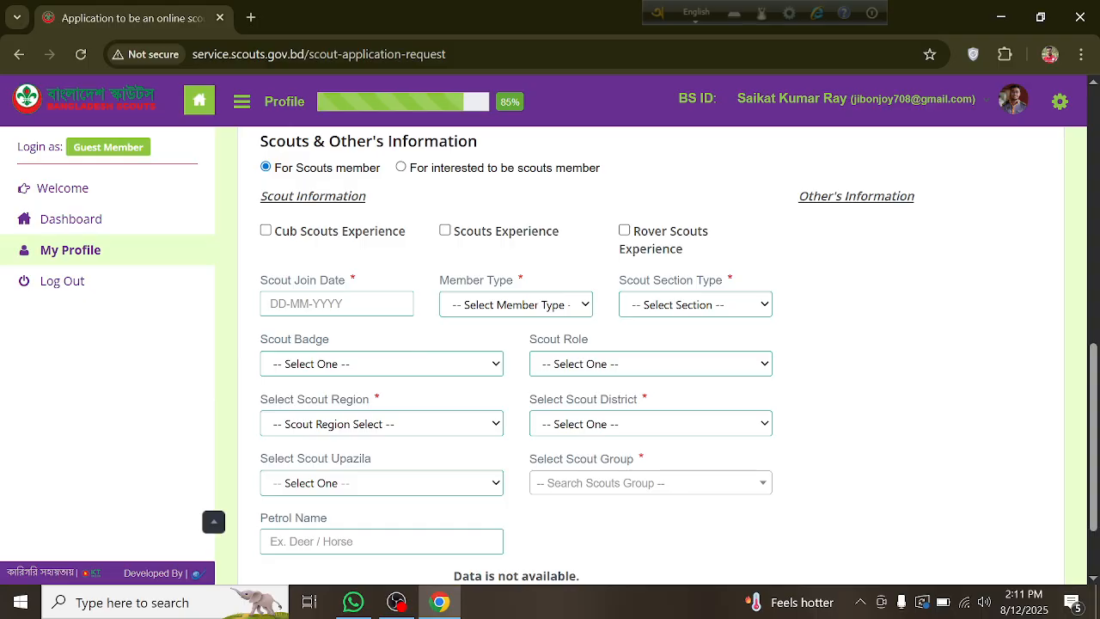
Set the Scout Join Date to 01-03-2025.
left_click(270, 303)
scroll(551, 344, "up", 1)
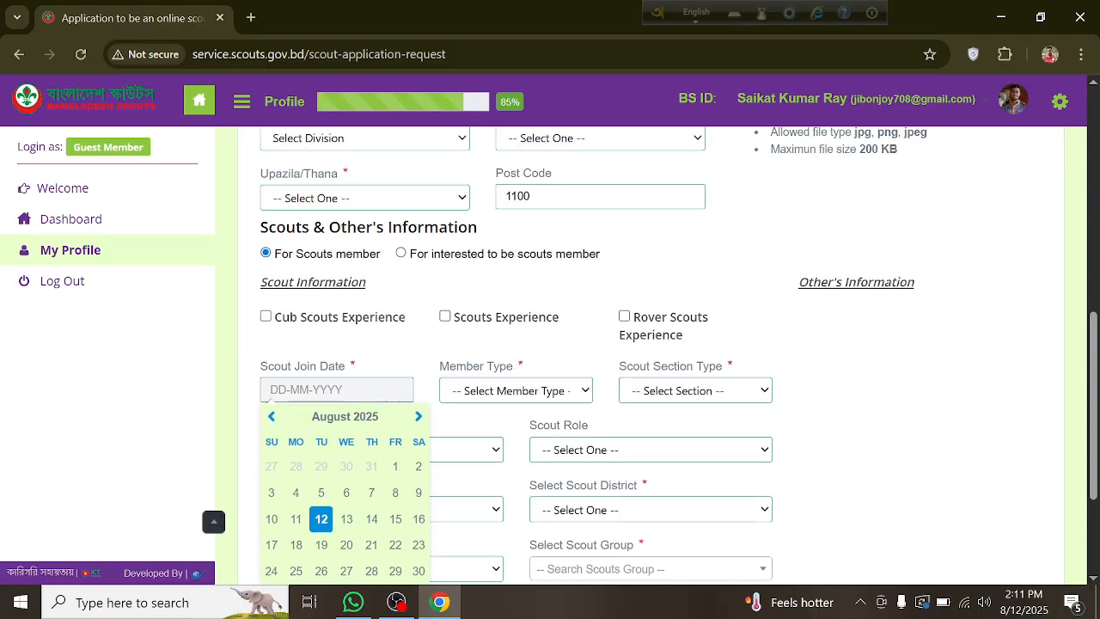
scroll(632, 254, "down", 1)
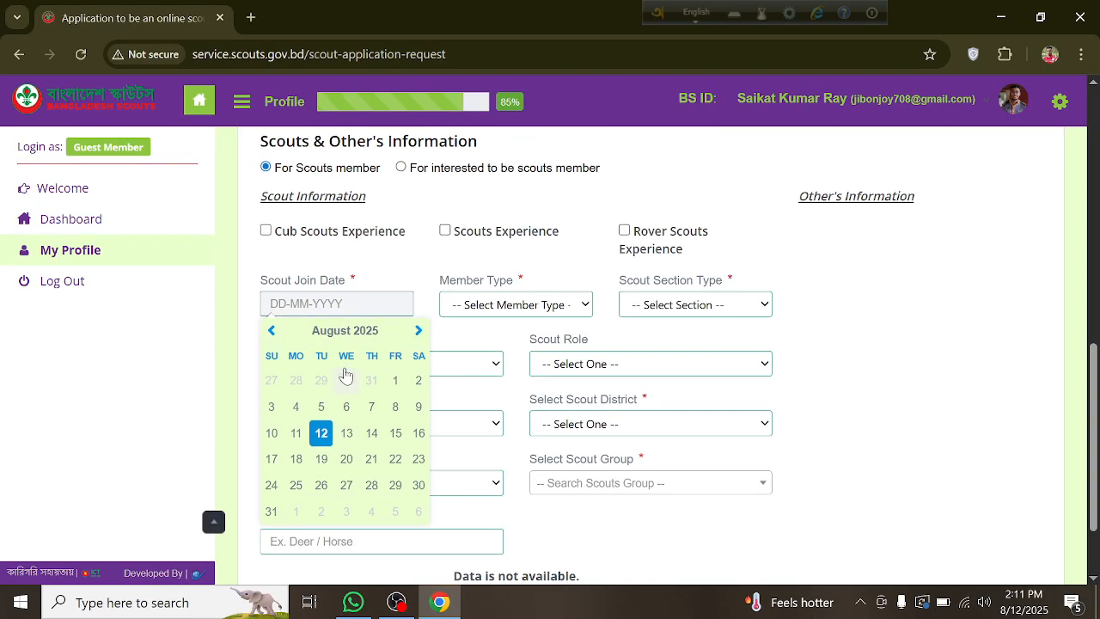
left_click(331, 336)
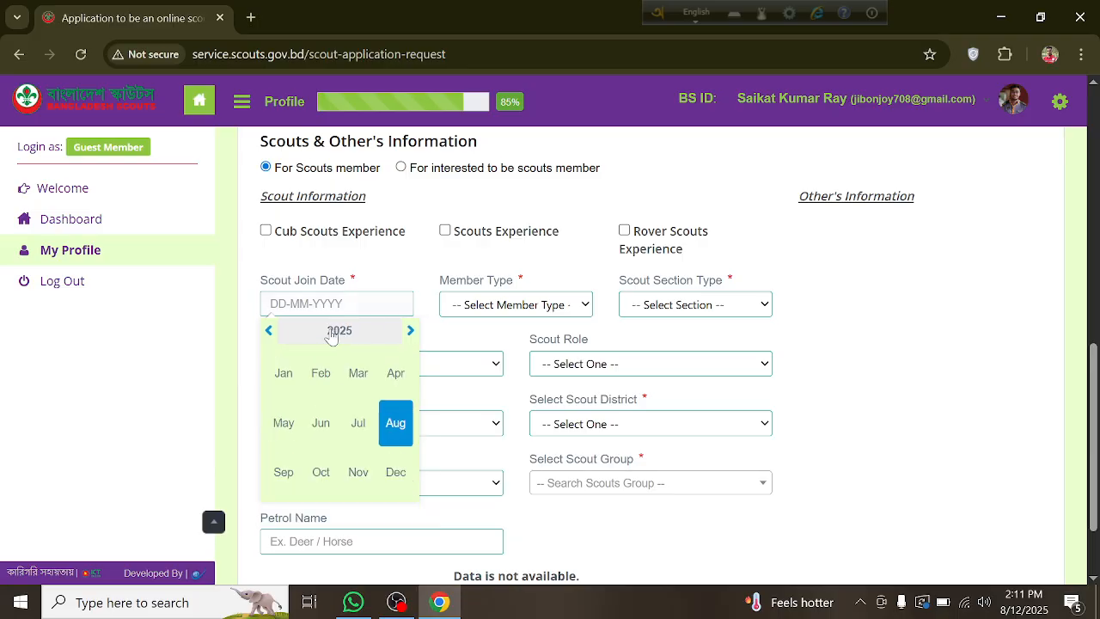
left_click(356, 375)
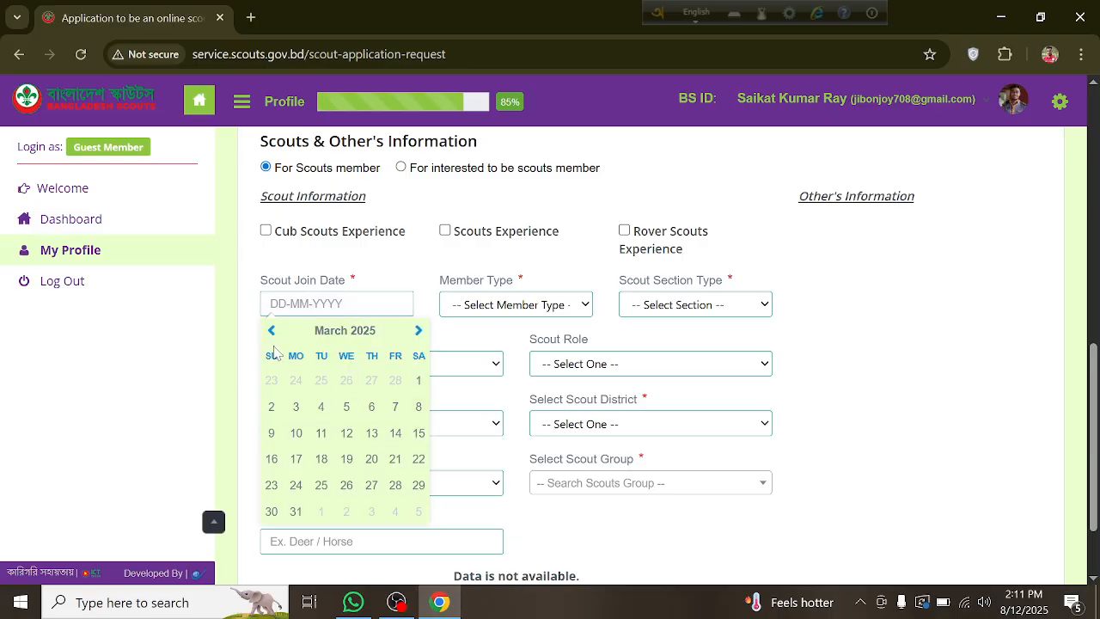
left_click(420, 387)
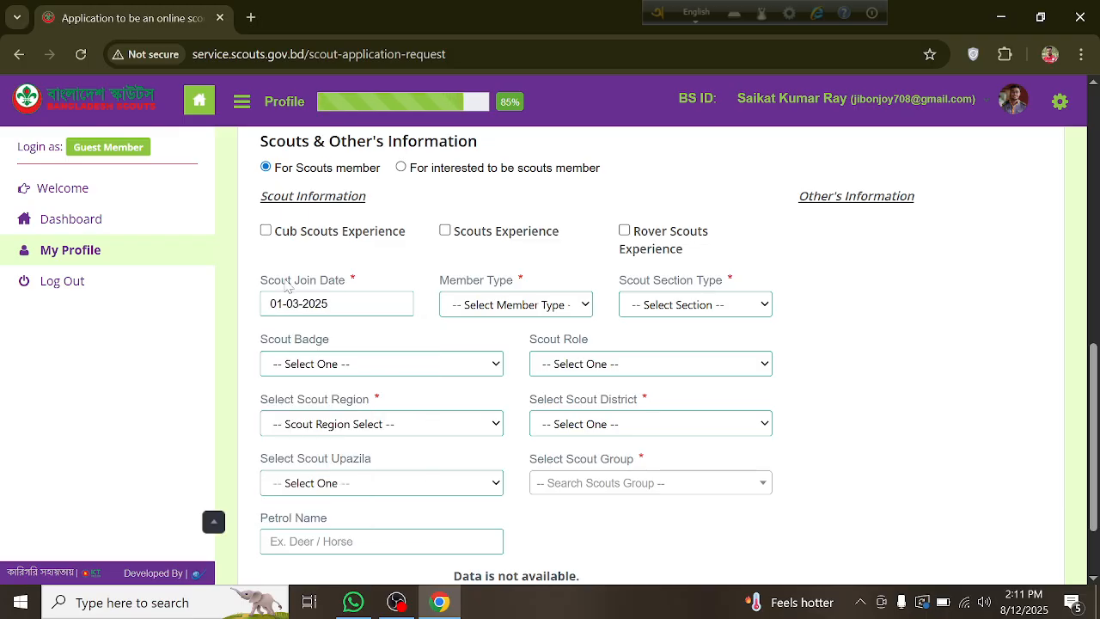
Set the Member Type to Scout and the Scout Section Type to Rover Scout.
left_click(473, 306)
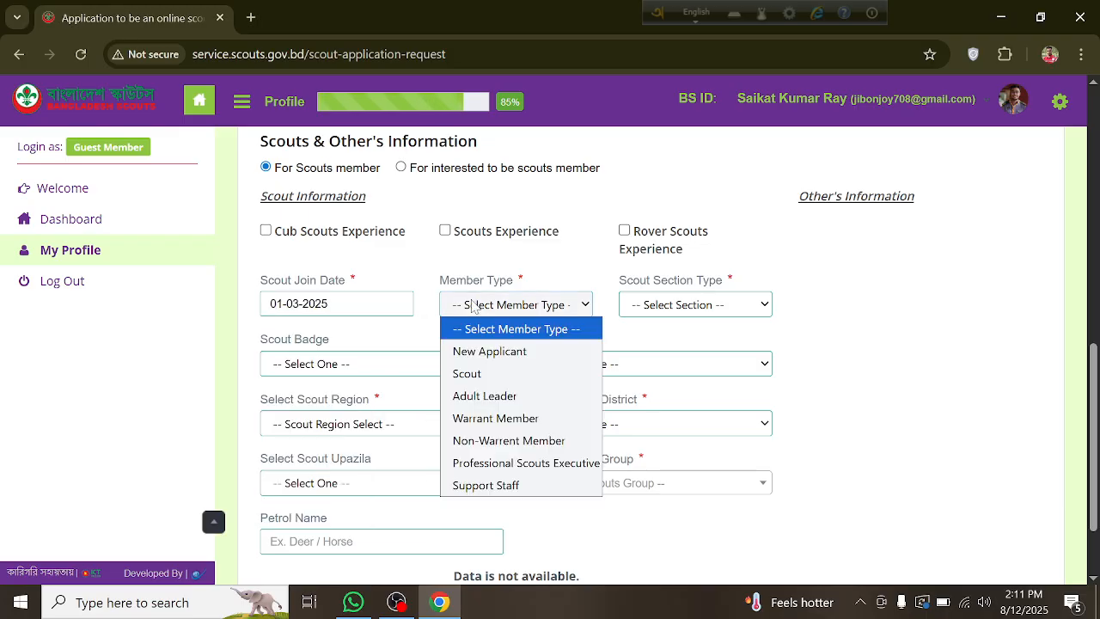
left_click(479, 378)
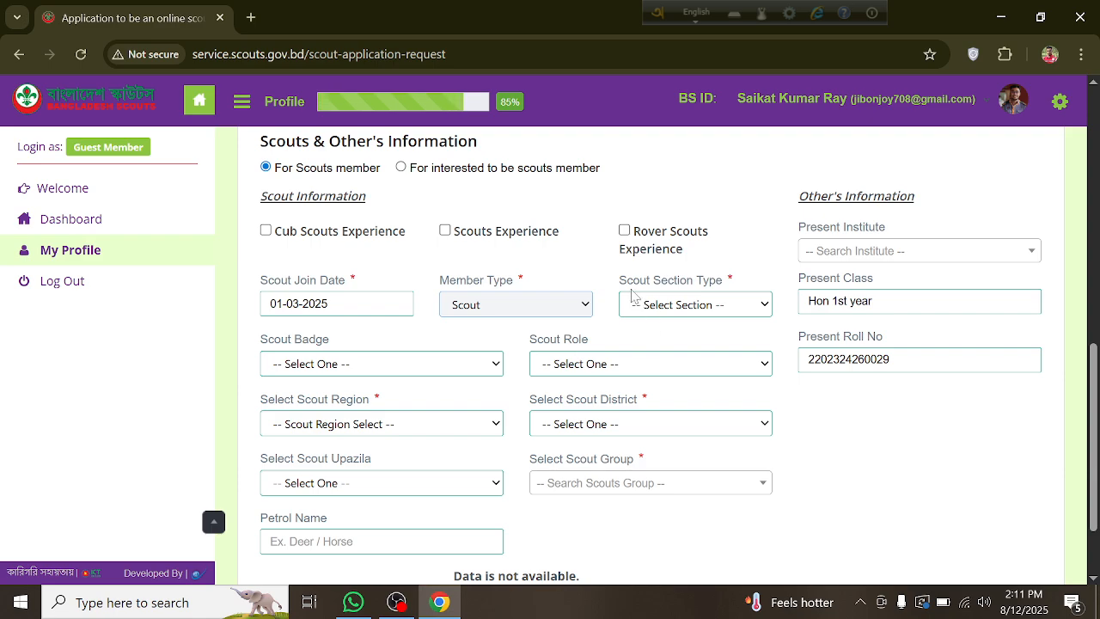
left_click(677, 306)
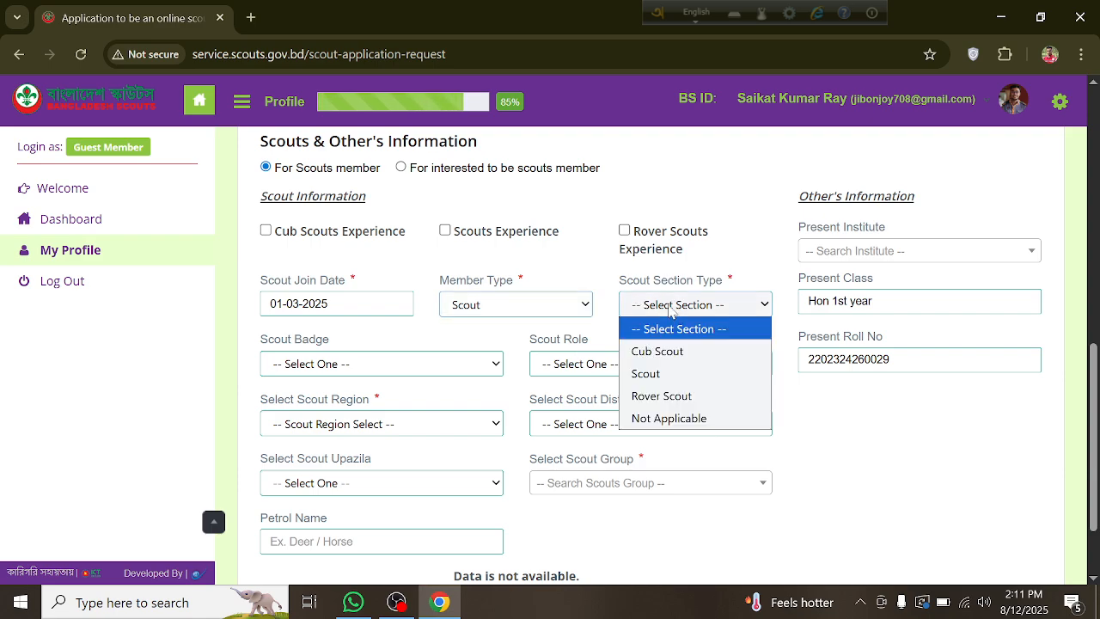
left_click(678, 397)
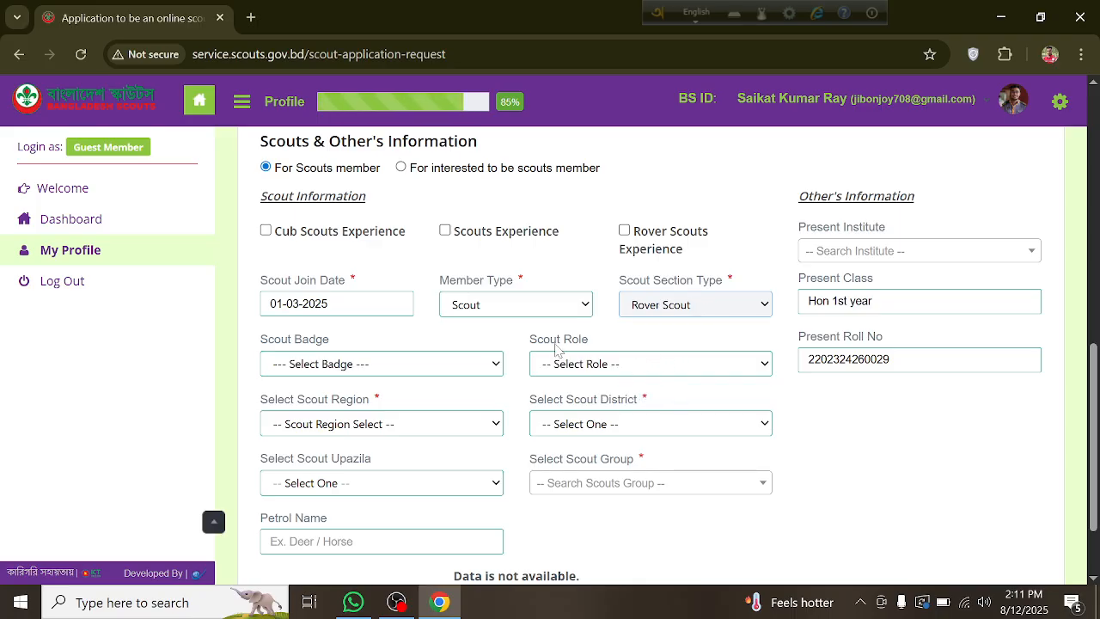
Set the Scout Badge to সদস্য স্তর and the Scout Role to রোভার স্কাউট সদস্য.
left_click(320, 366)
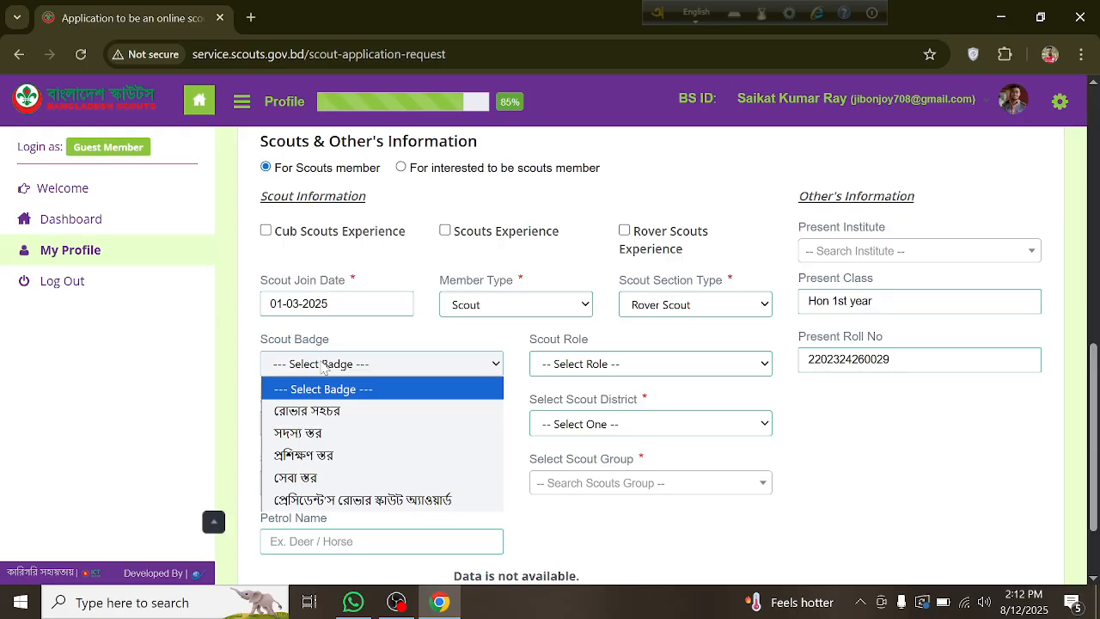
left_click(297, 434)
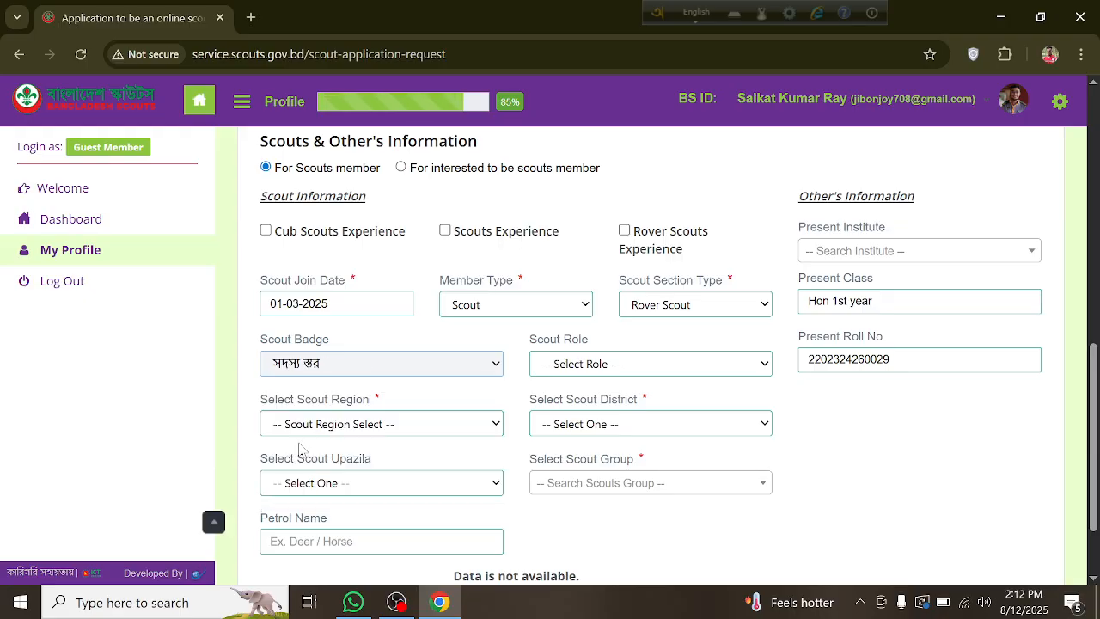
left_click(617, 430)
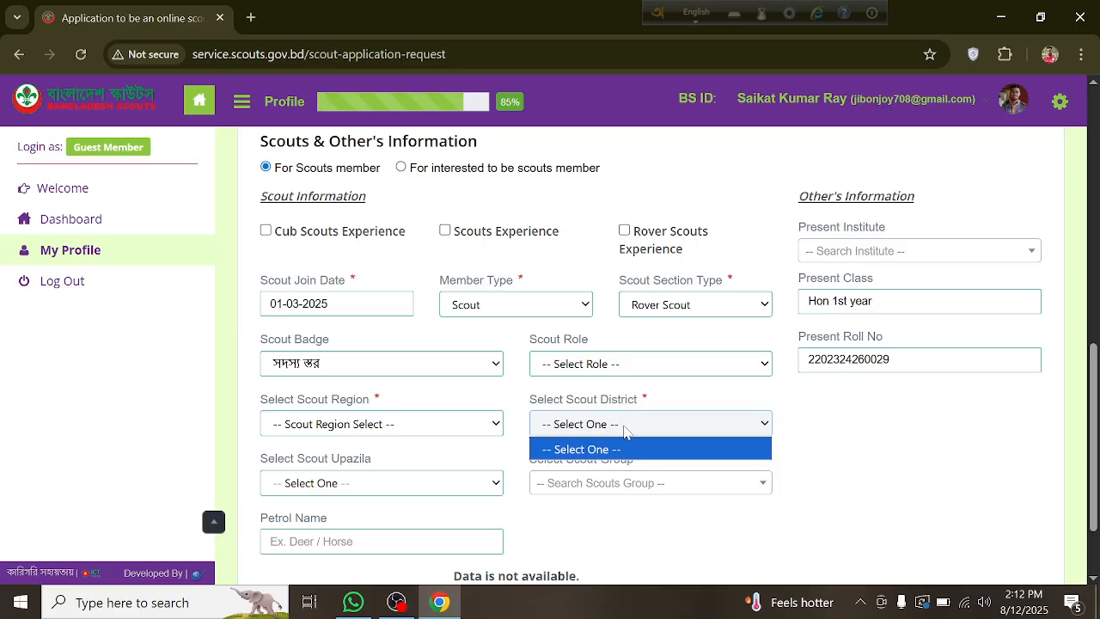
left_click(636, 402)
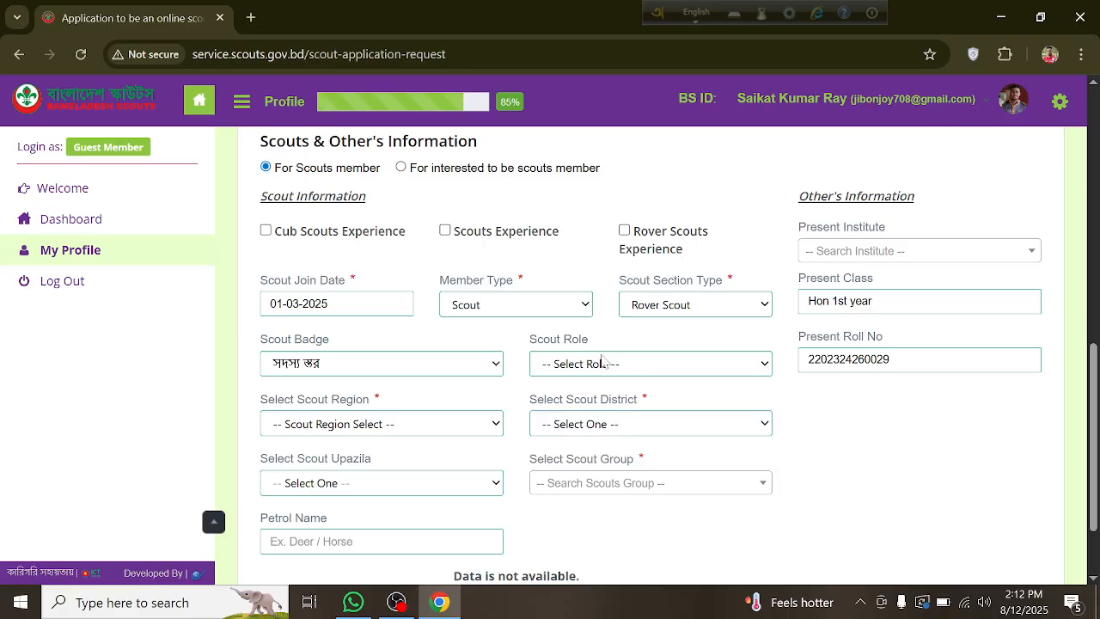
left_click(584, 368)
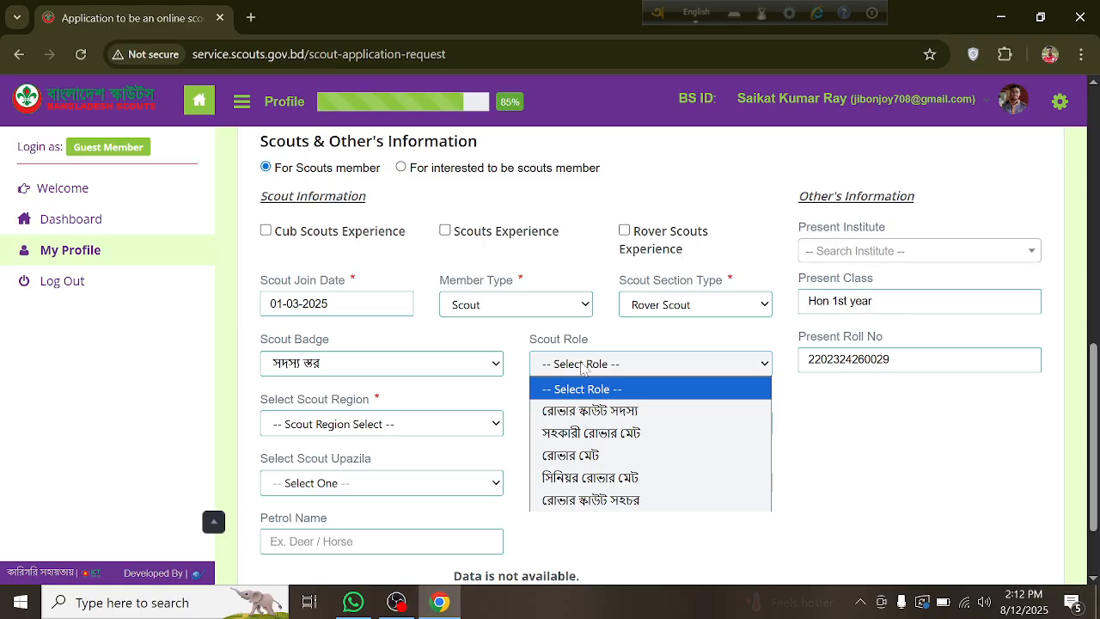
left_click(631, 413)
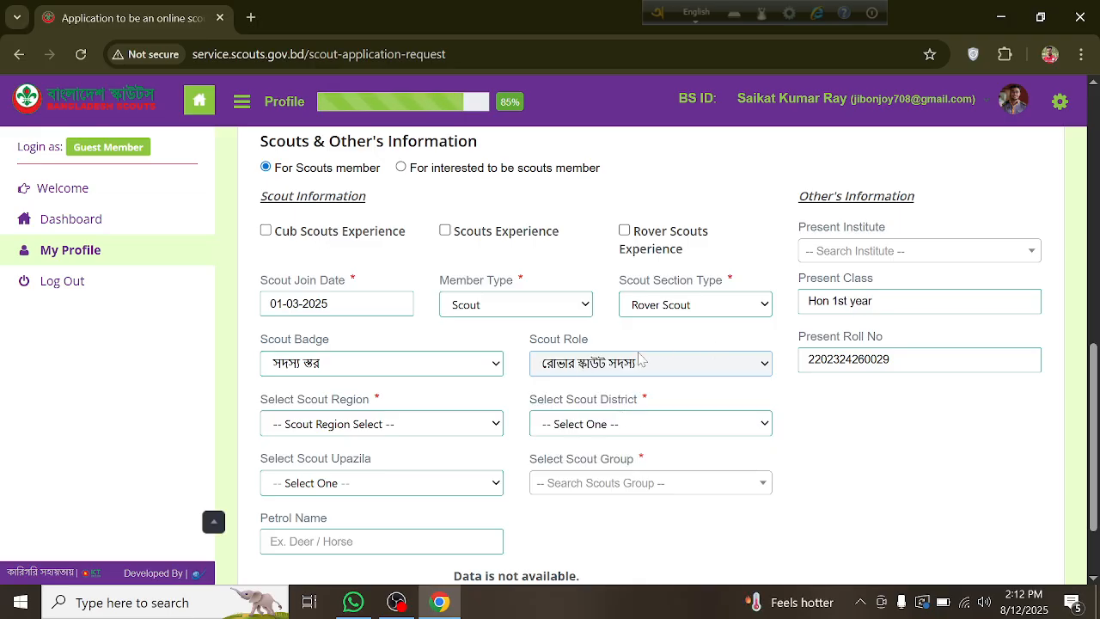
Select Bangladesh Scouts, Rover Region as the scout region and Bangladesh Scouts, Dhaka District Rover as the scout district.
left_click(302, 425)
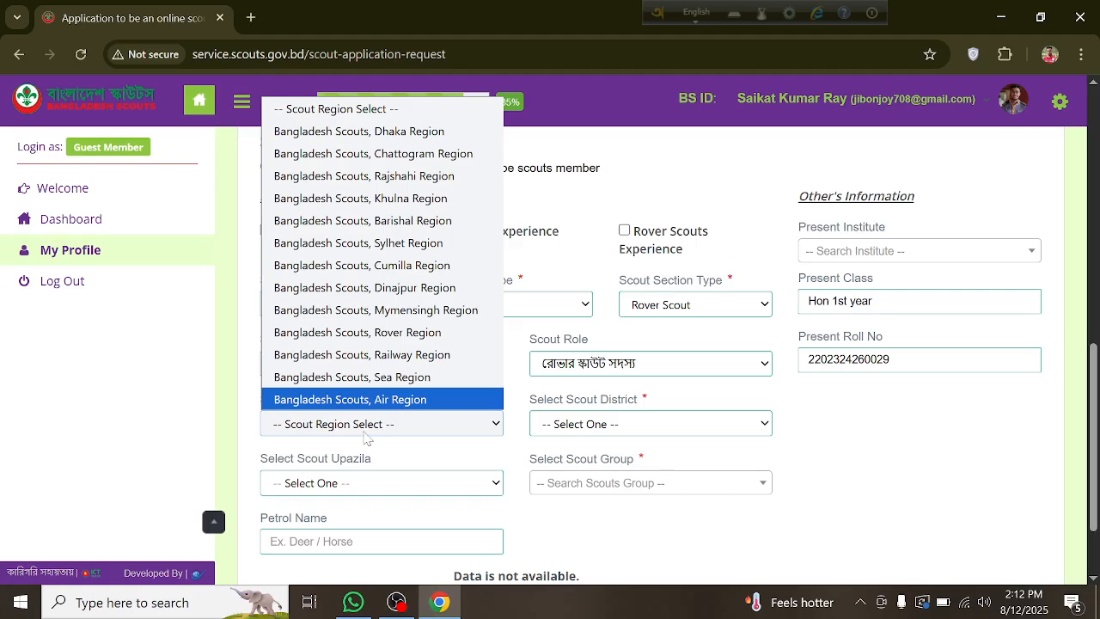
left_click(376, 335)
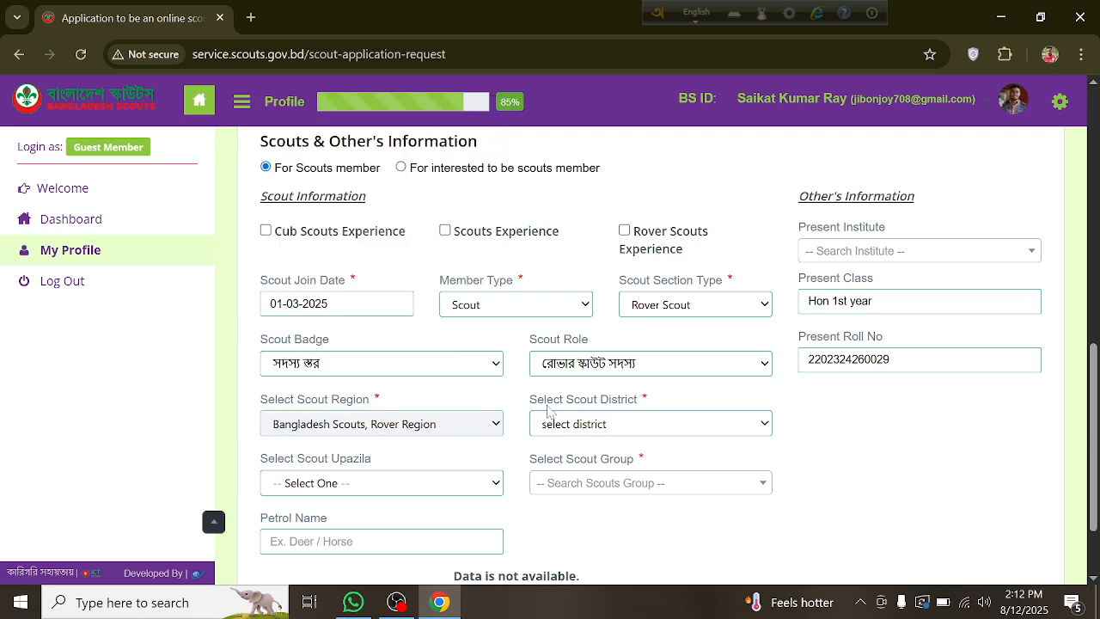
left_click(615, 429)
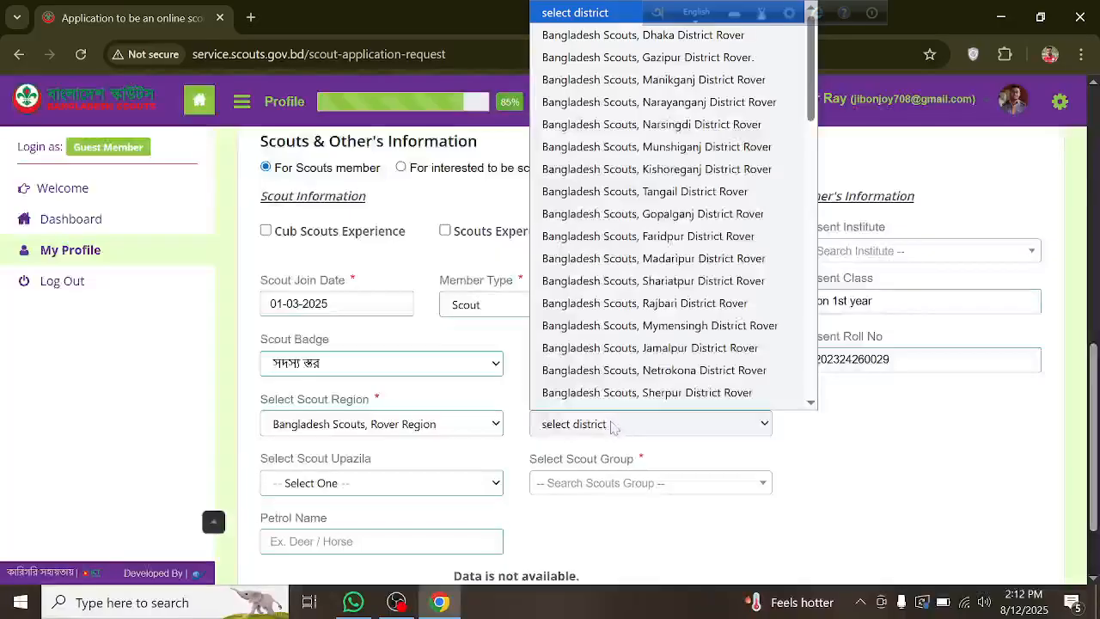
scroll(632, 391, "down", 1)
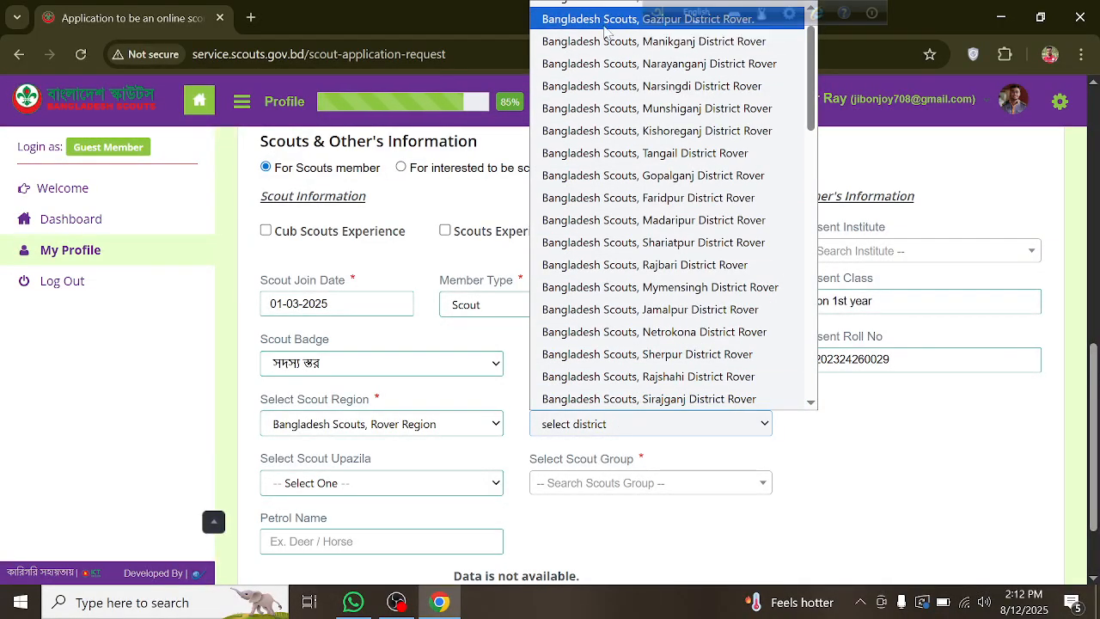
left_click_drag(677, 17, 277, 15)
left_click(635, 429)
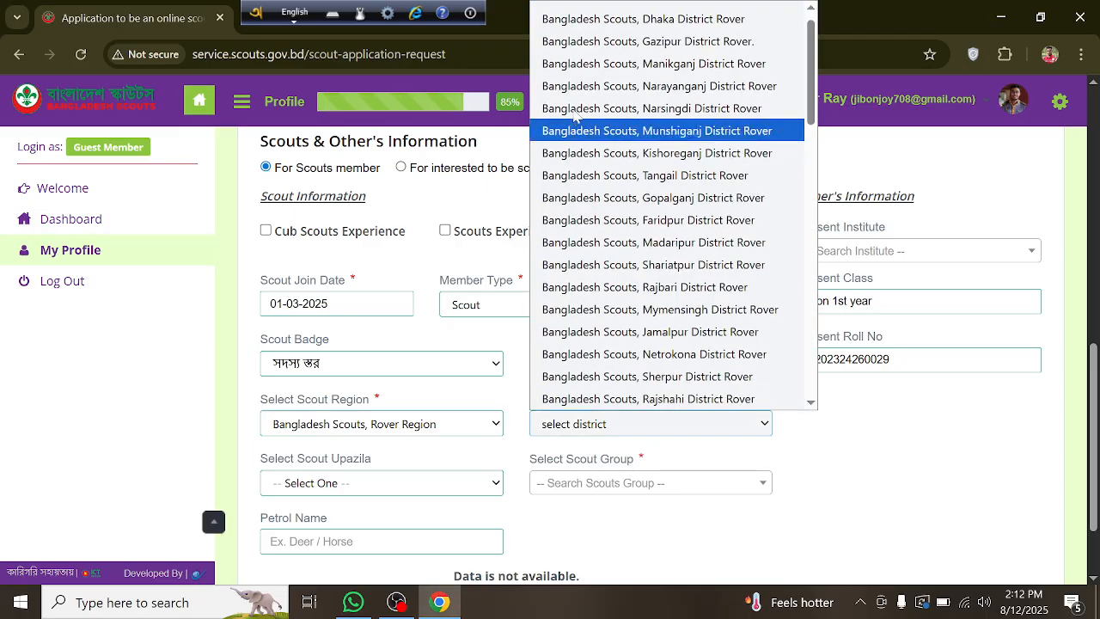
left_click(678, 19)
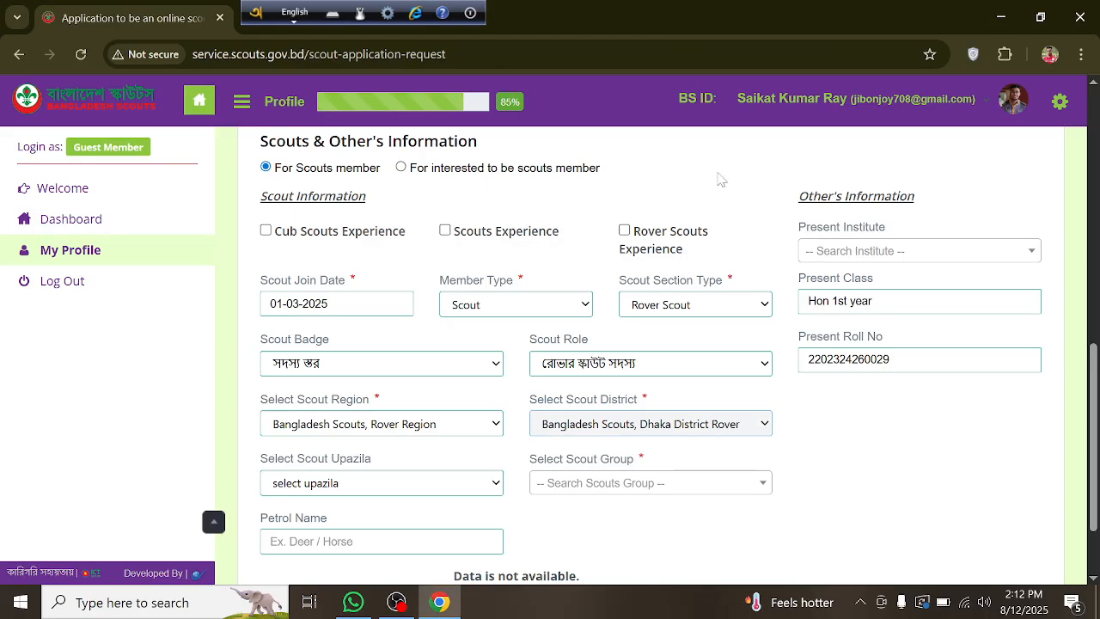
Check the Scout Upazila choices and search the scout groups for "govt sh", leaving both fields unselected.
left_click(334, 487)
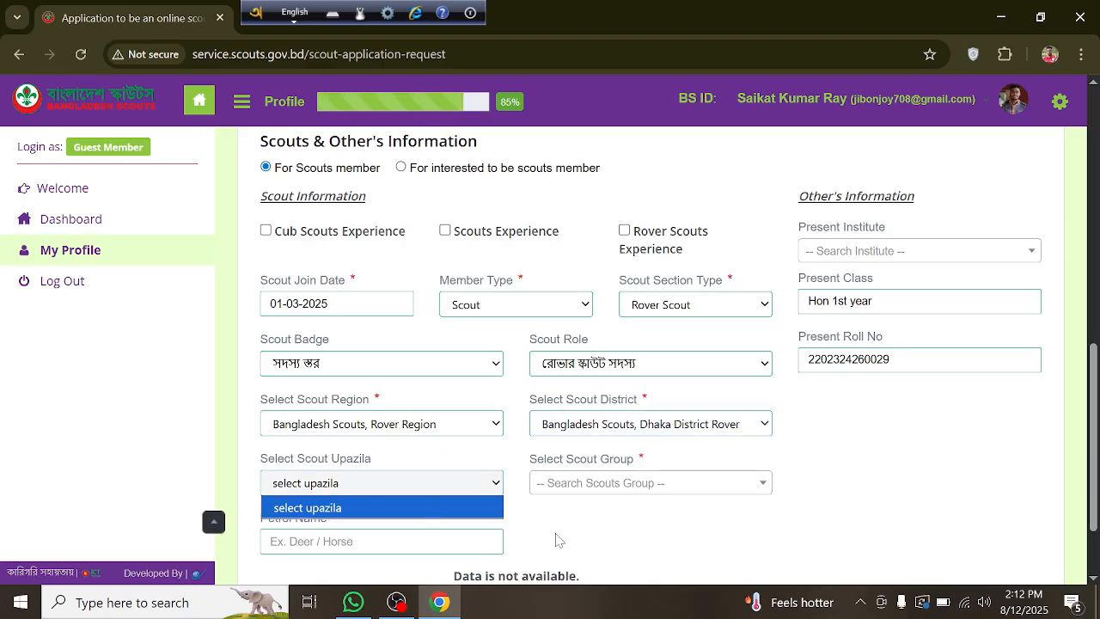
left_click(632, 543)
left_click(569, 484)
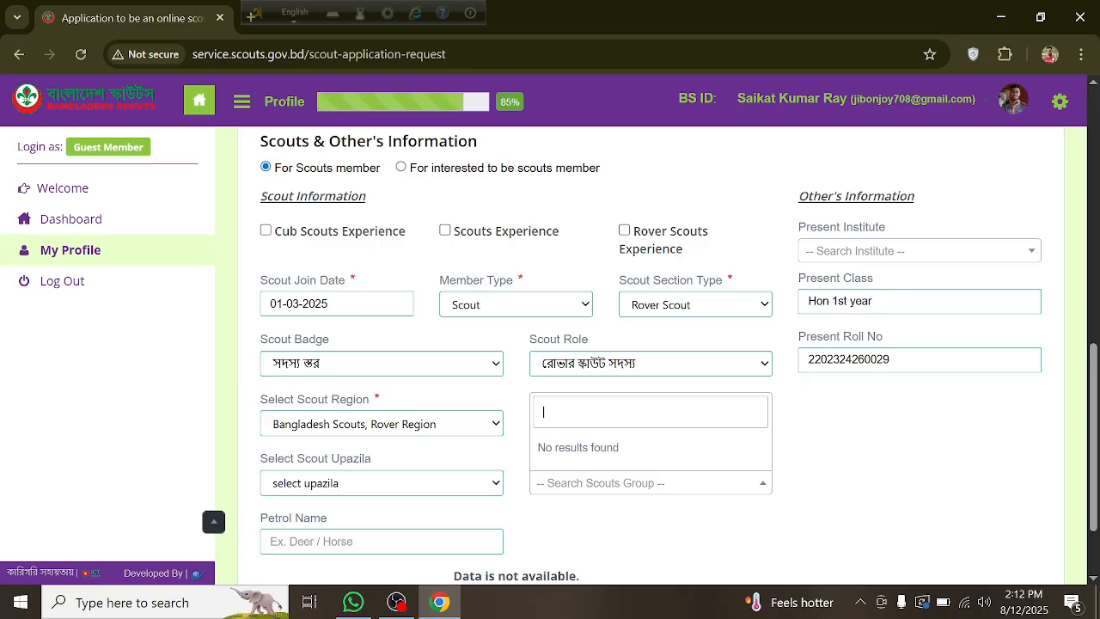
type("govt")
scroll(593, 427, "down", 1)
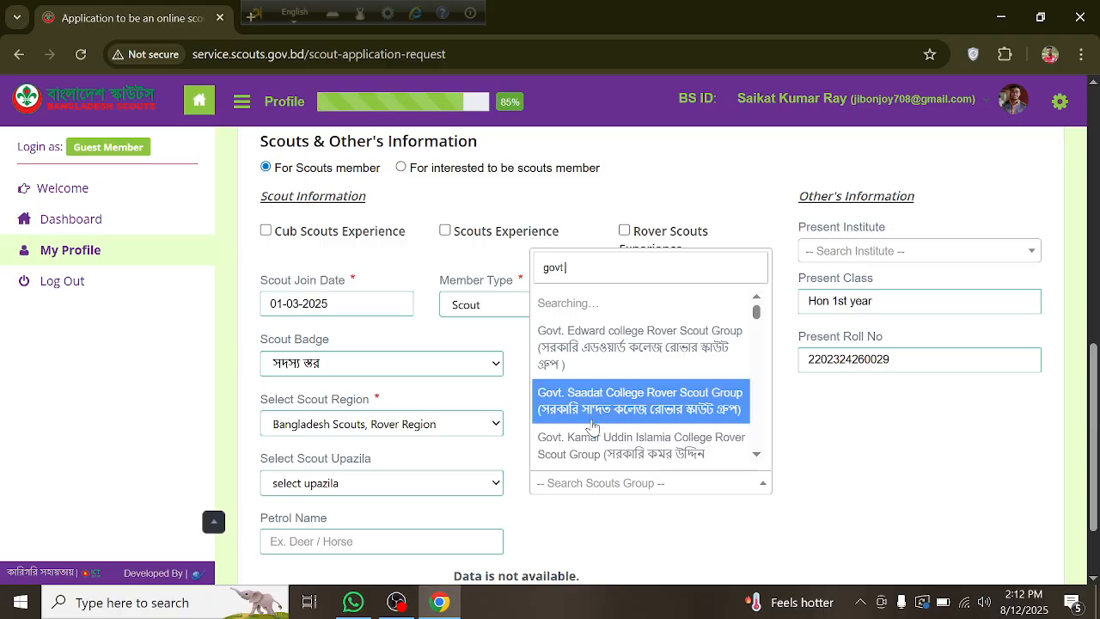
type("sh")
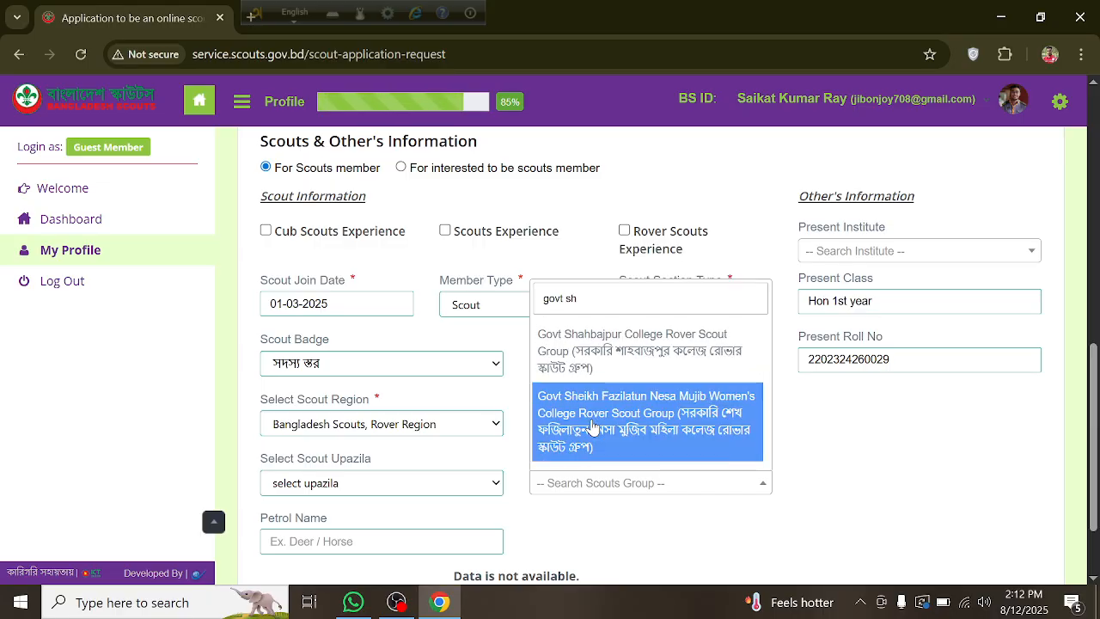
scroll(592, 427, "down", 1)
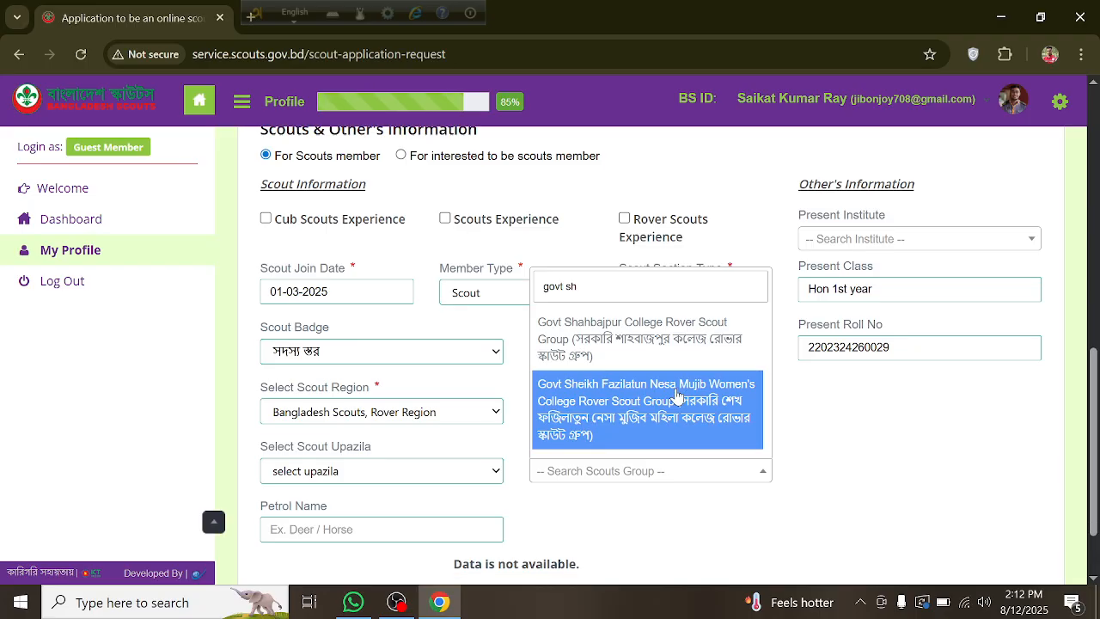
scroll(630, 514, "up", 2)
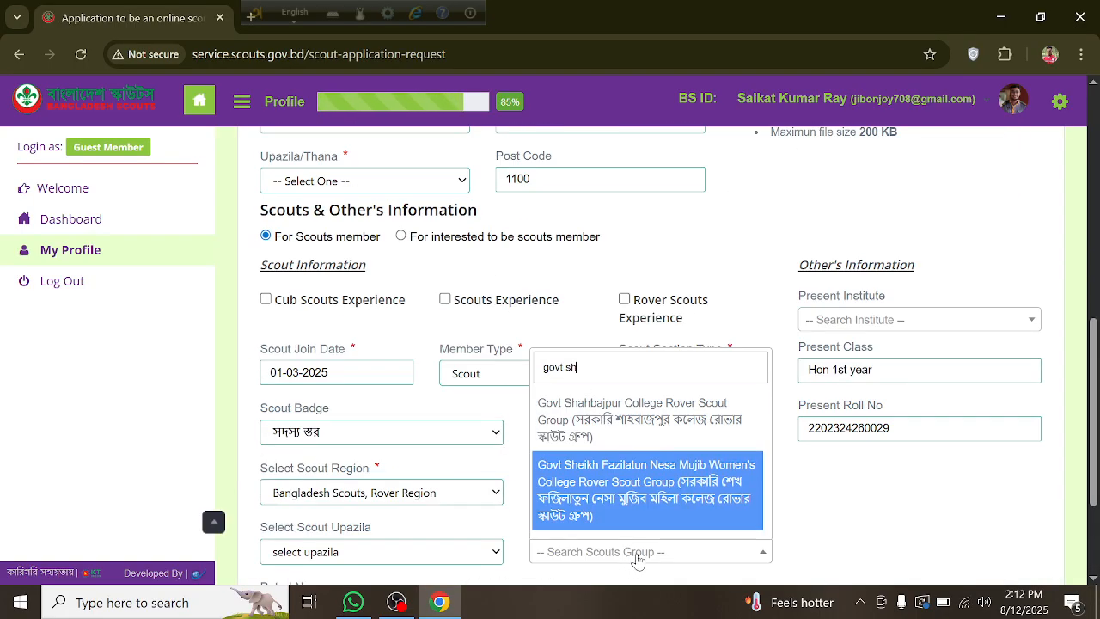
left_click(847, 513)
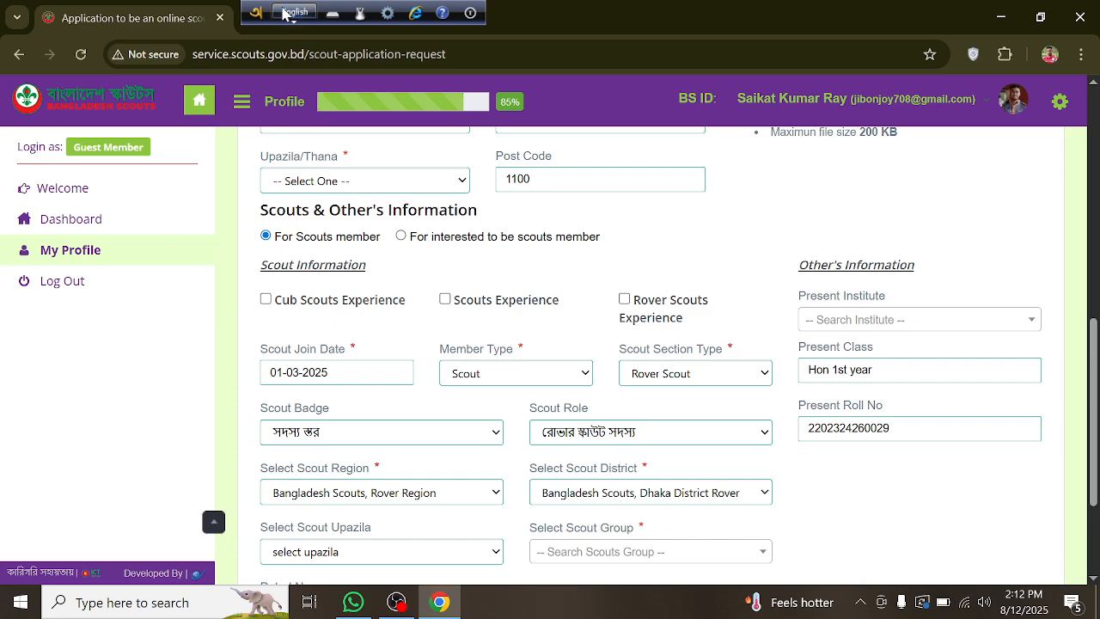
Search the scout groups in Bangla for "সরকারি শাহীদ" and "সরকারি শাহ", closing the list without choosing a group.
left_click(595, 555)
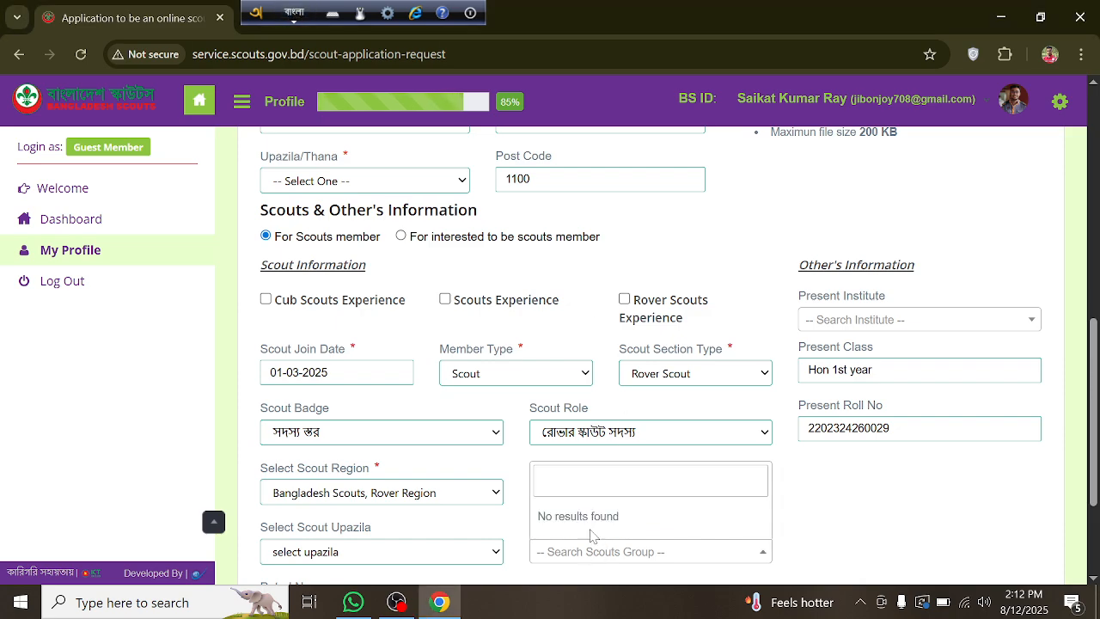
type("so")
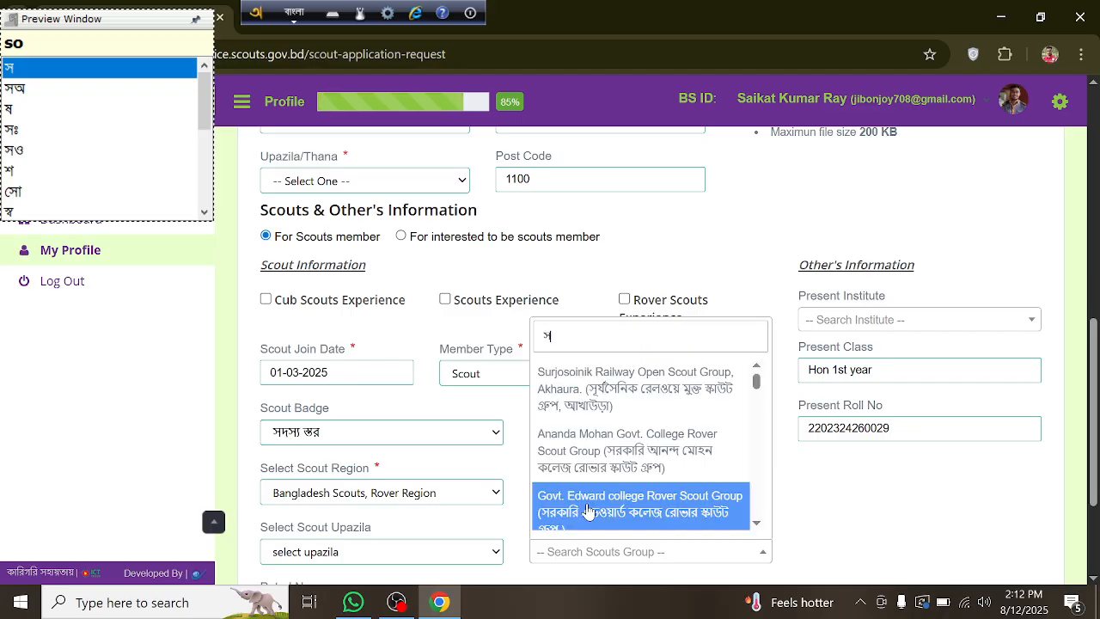
type("r")
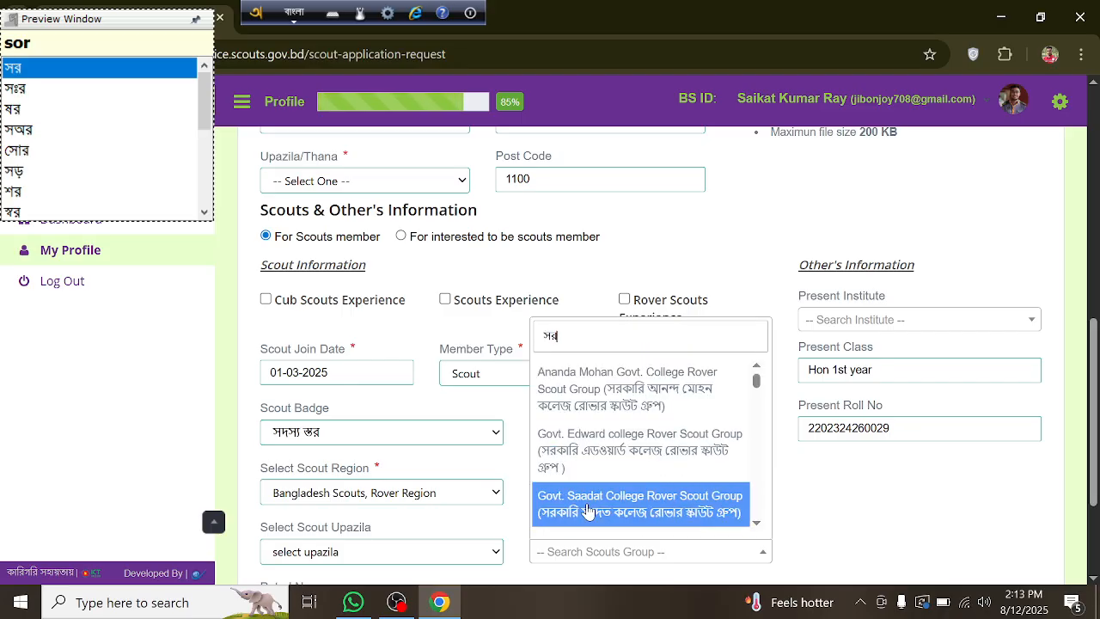
type("kari ")
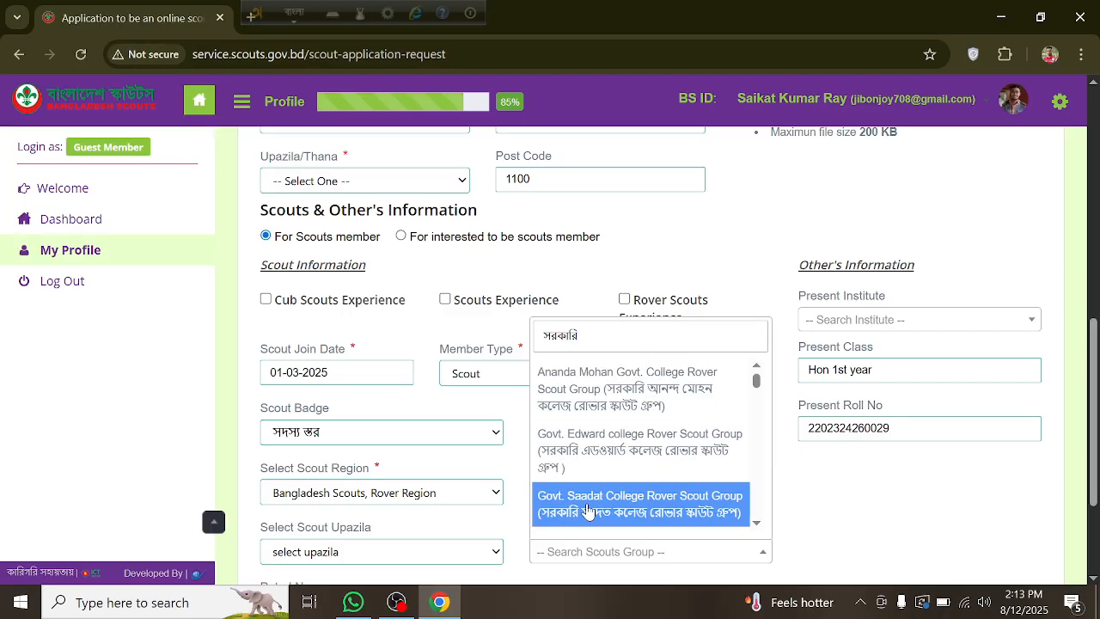
type("sh")
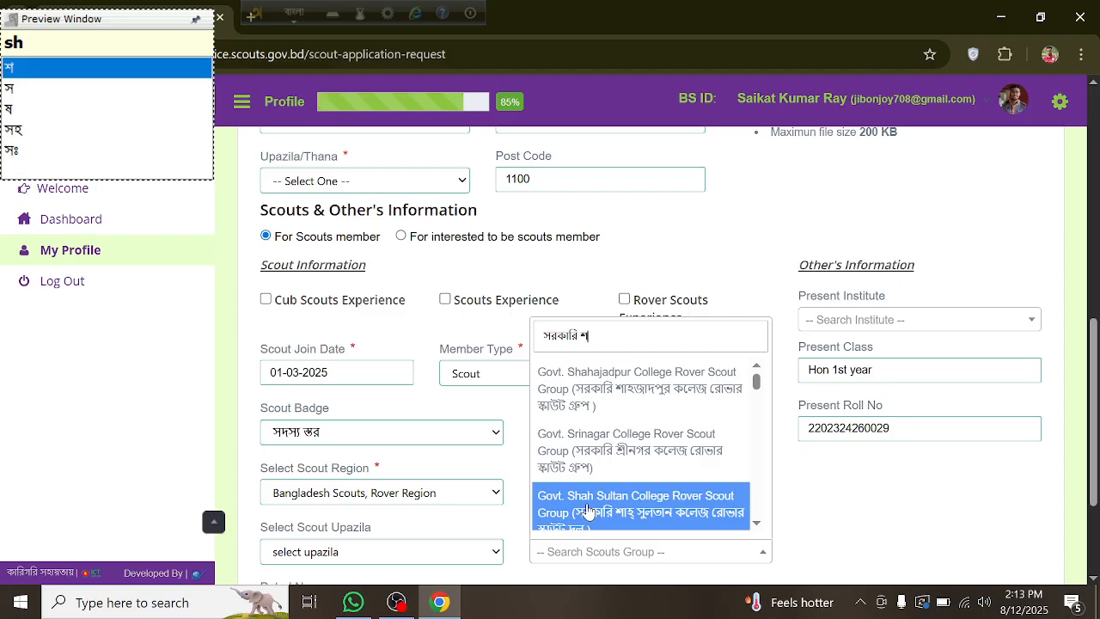
type("a")
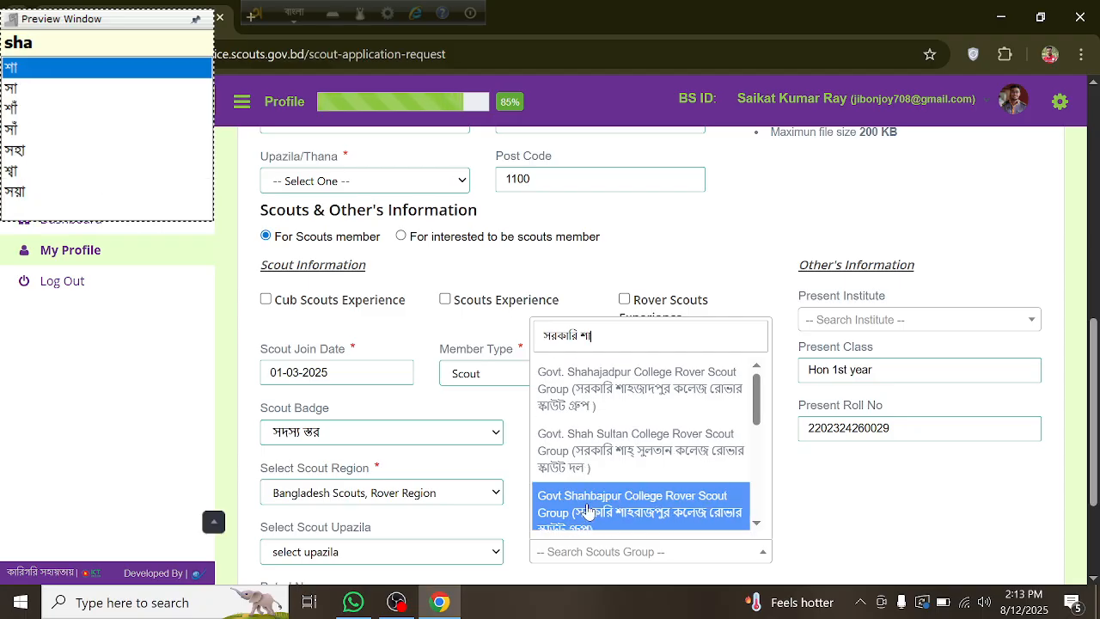
type("hId")
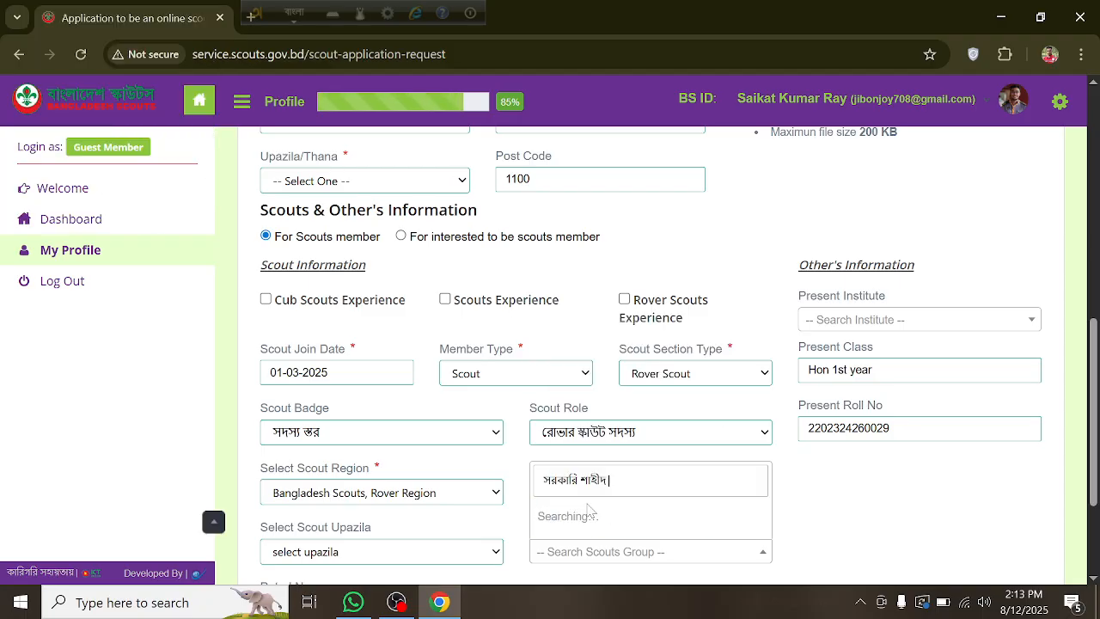
key("BackSpace")
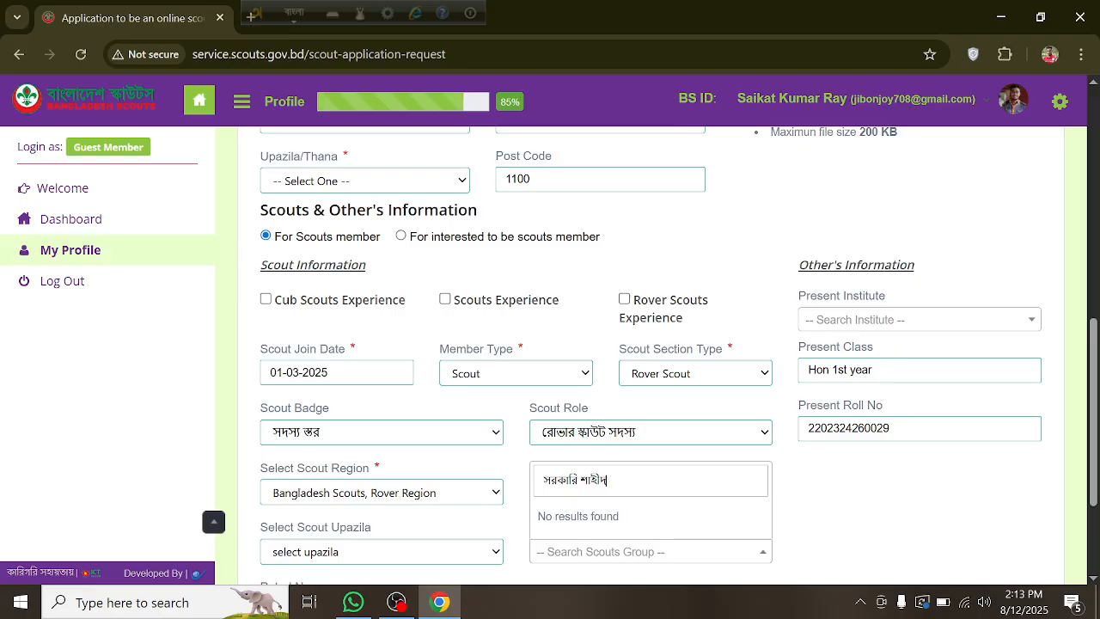
key("BackSpace")
key("BackSpace")
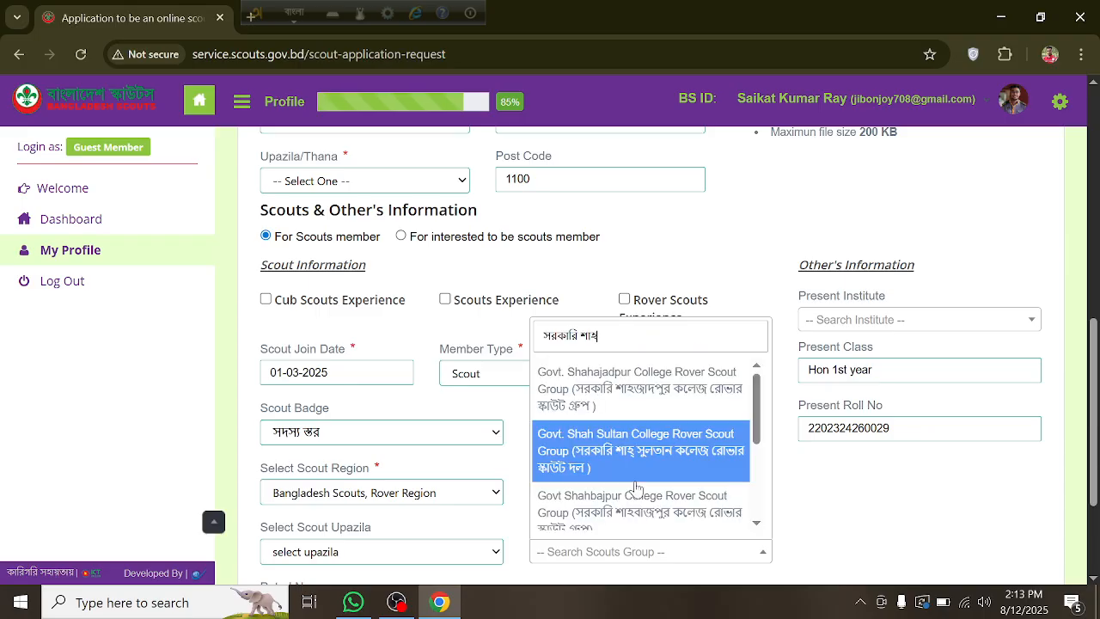
type("i")
key("BackSpace")
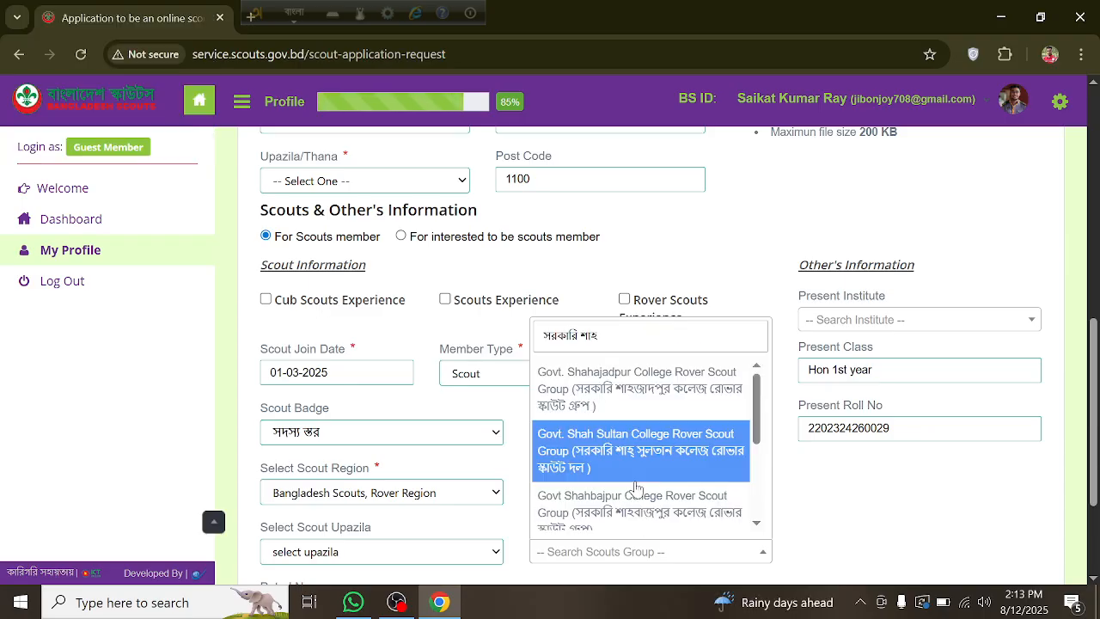
key("BackSpace")
left_click(845, 504)
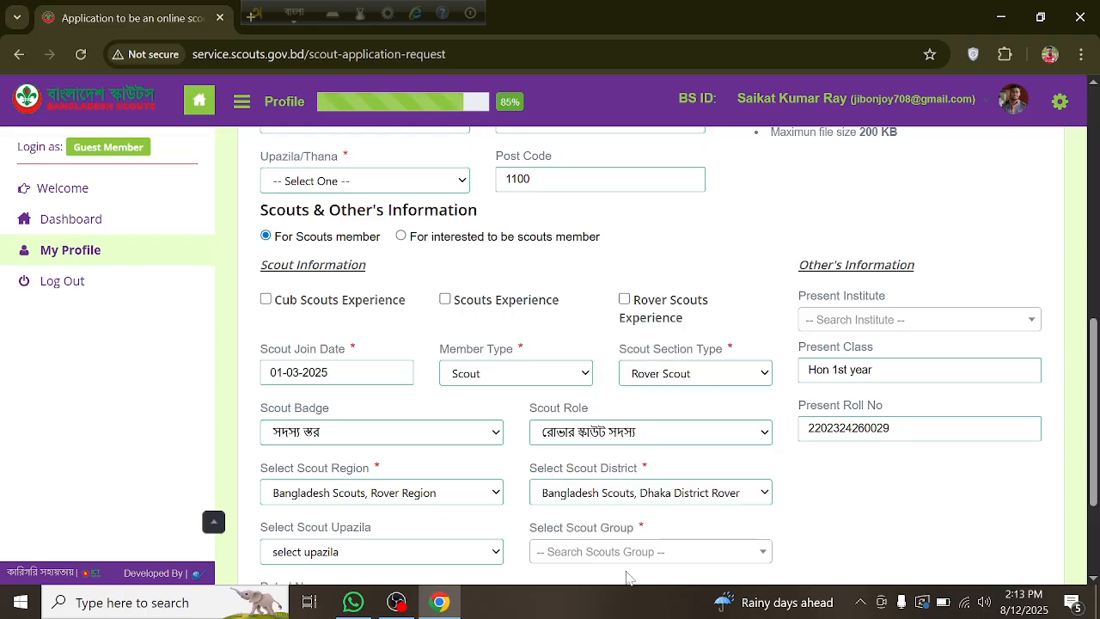
Search the scout groups in Bangla for "সরকার শহিদ".
scroll(615, 527, "down", 1)
left_click(614, 464)
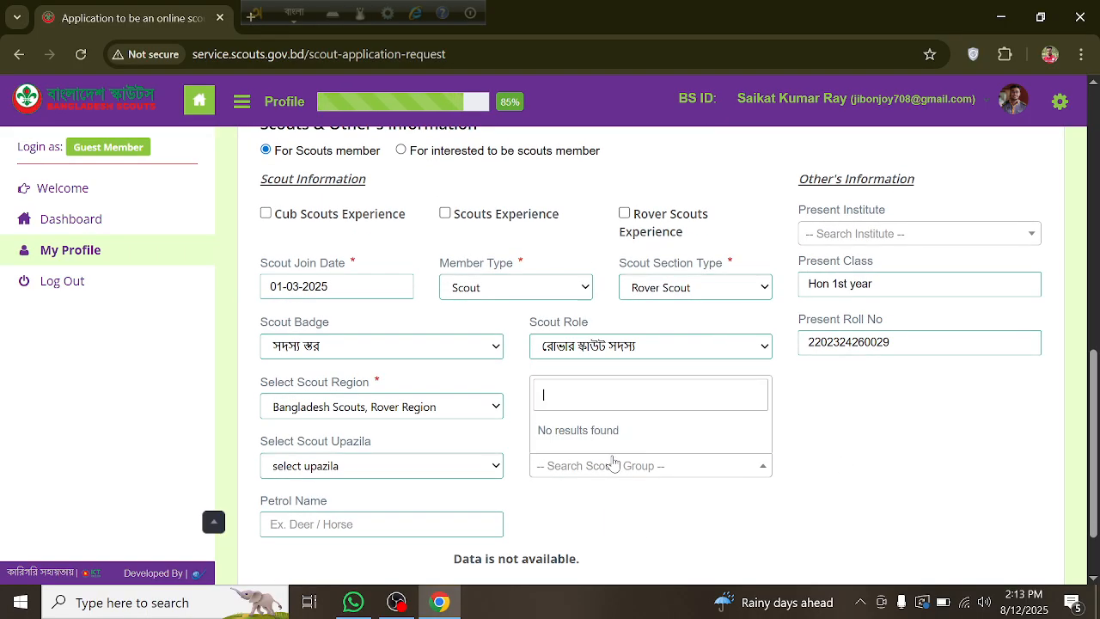
type("sorka")
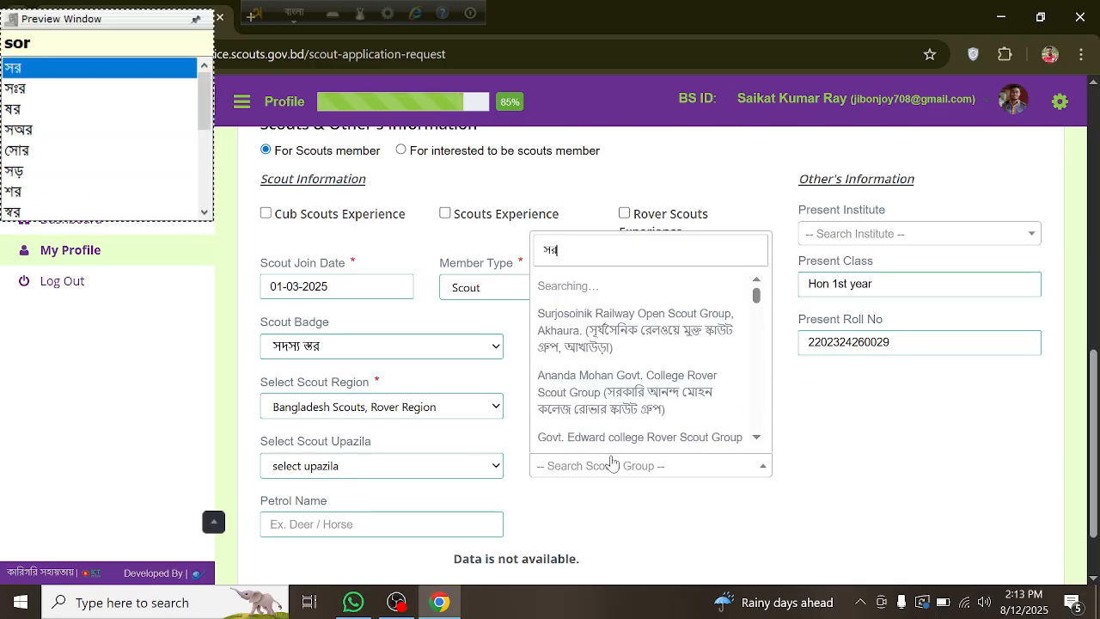
type("r sho")
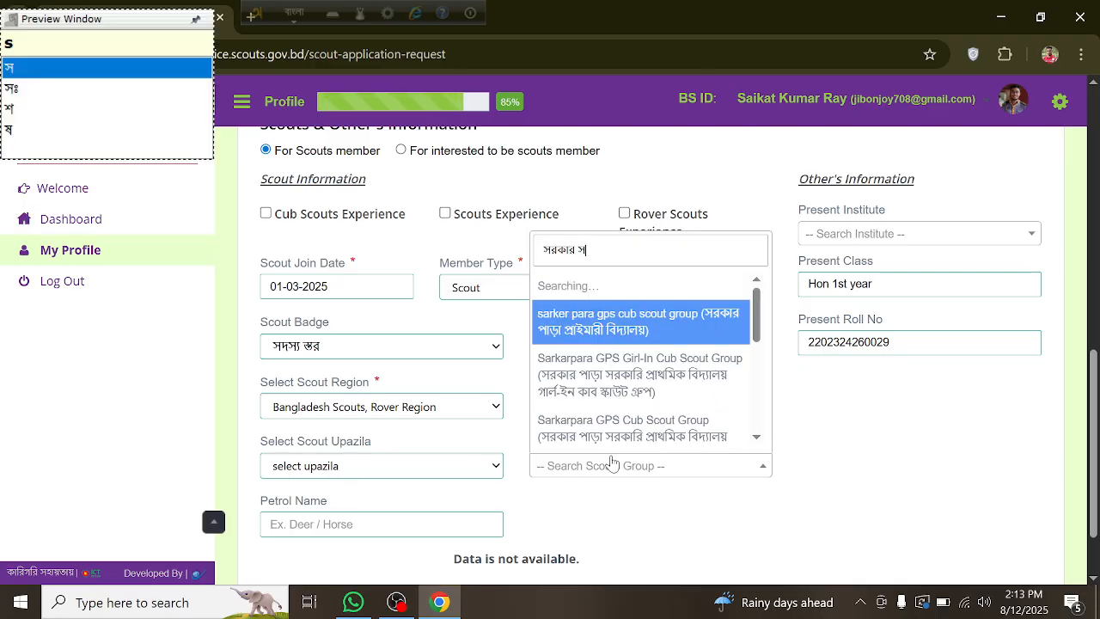
type("hi")
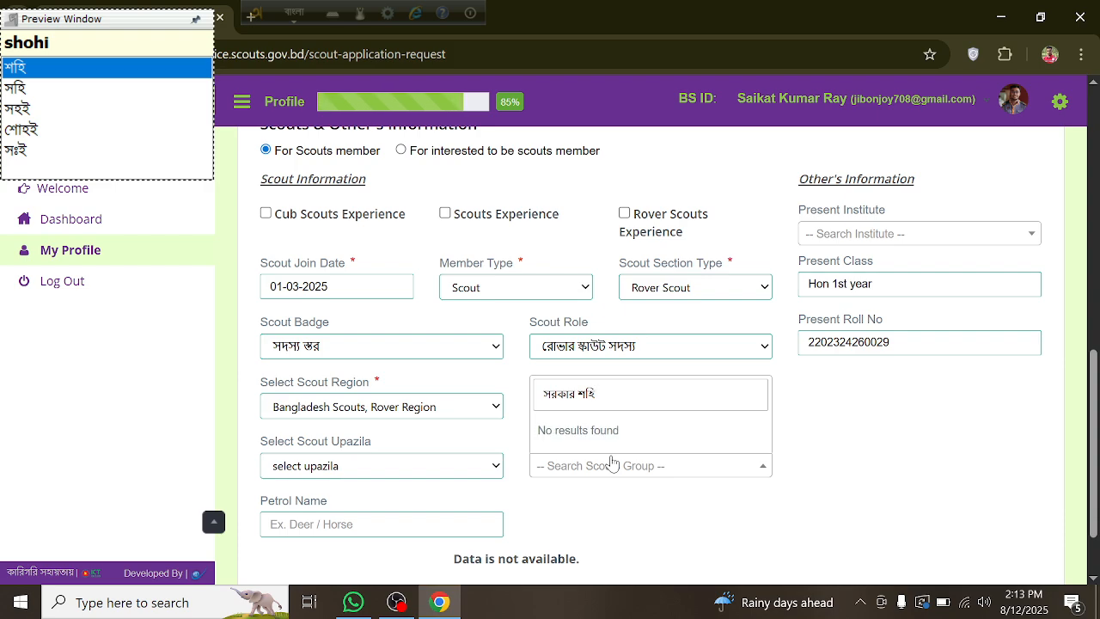
type("d")
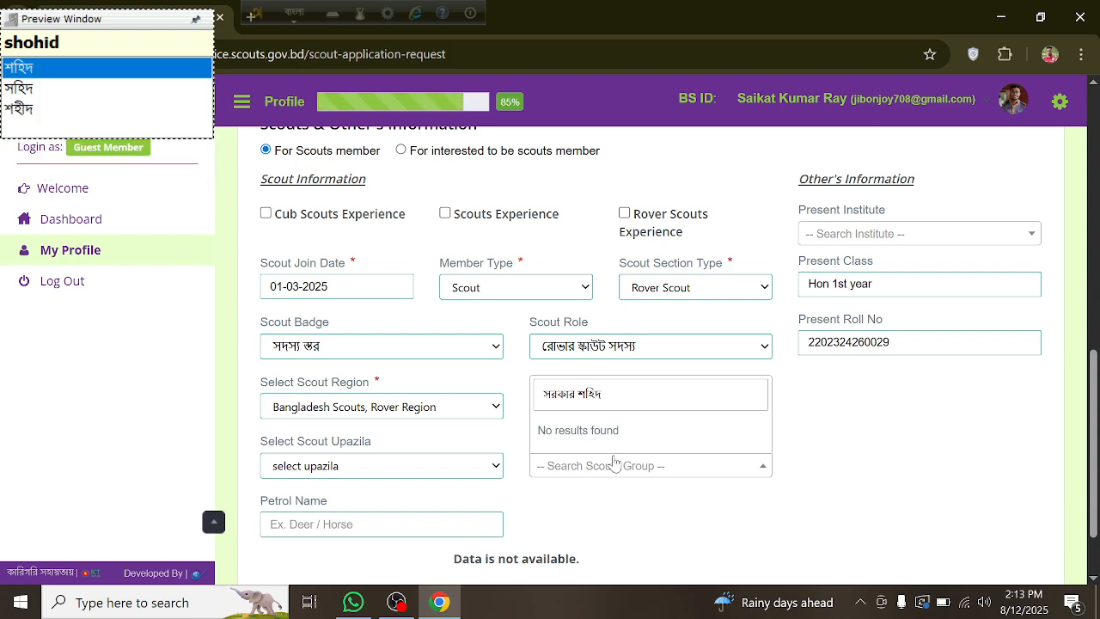
Shorten the scout group search to "সরকার" and look through the matching groups.
key("BackSpace")
key("BackSpace")
key("BackSpace")
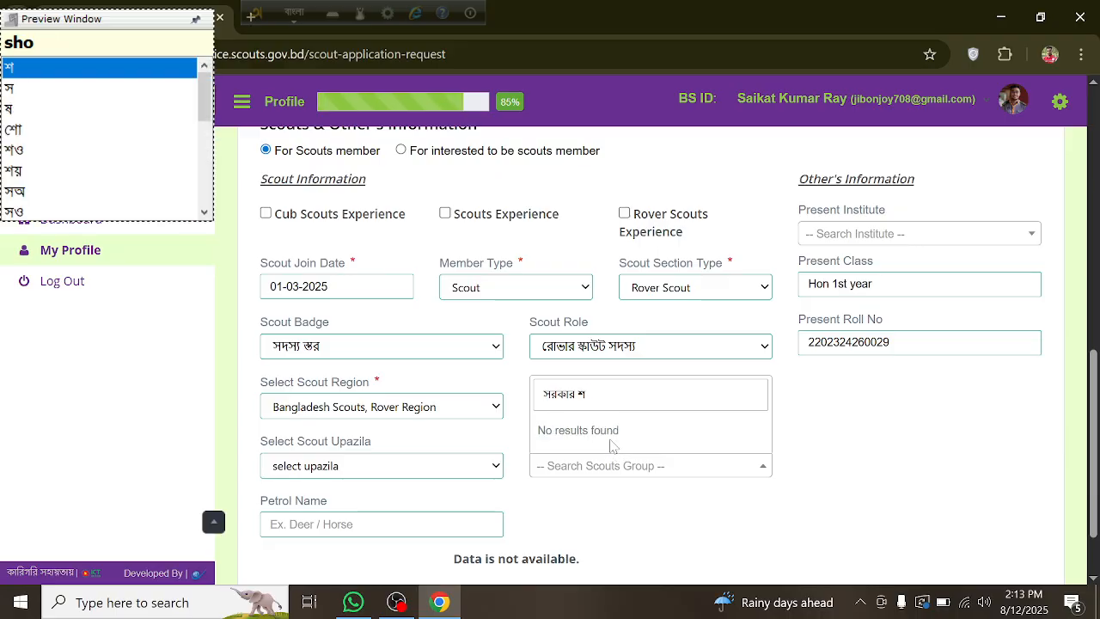
key("BackSpace")
key("BackSpace")
key("BackSpace")
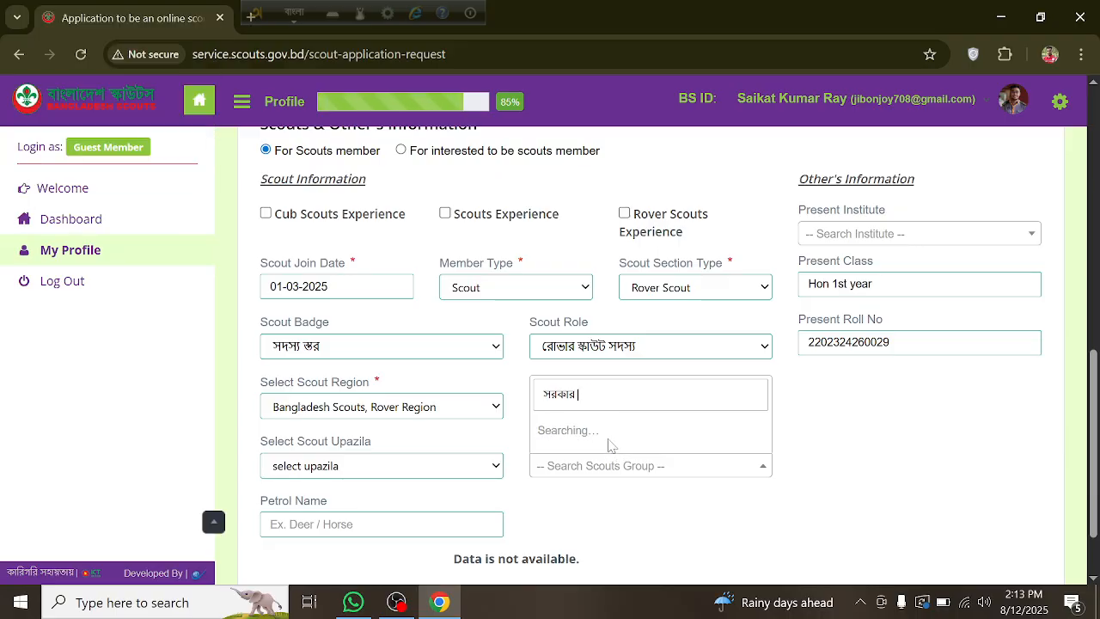
scroll(623, 344, "down", 2)
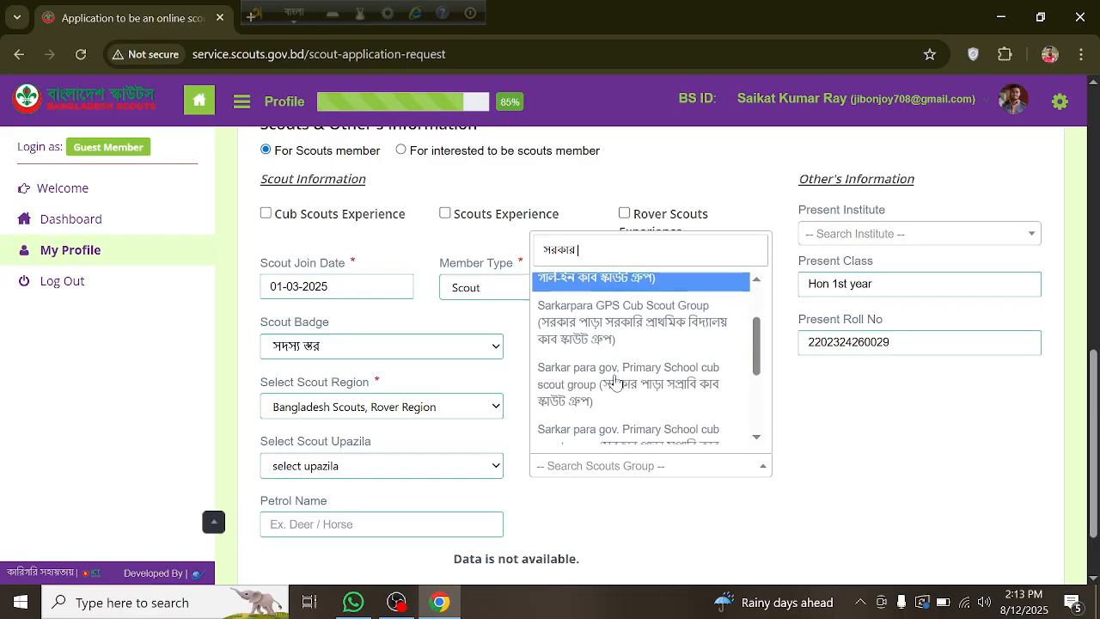
scroll(612, 367, "up", 1)
scroll(612, 368, "down", 4)
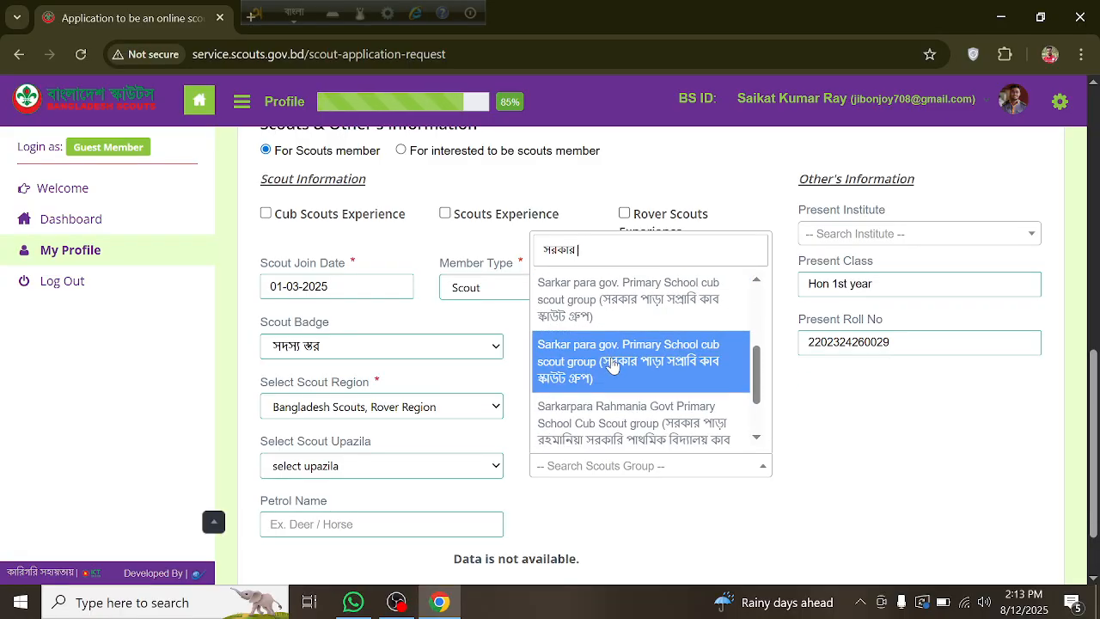
scroll(632, 407, "up", 5)
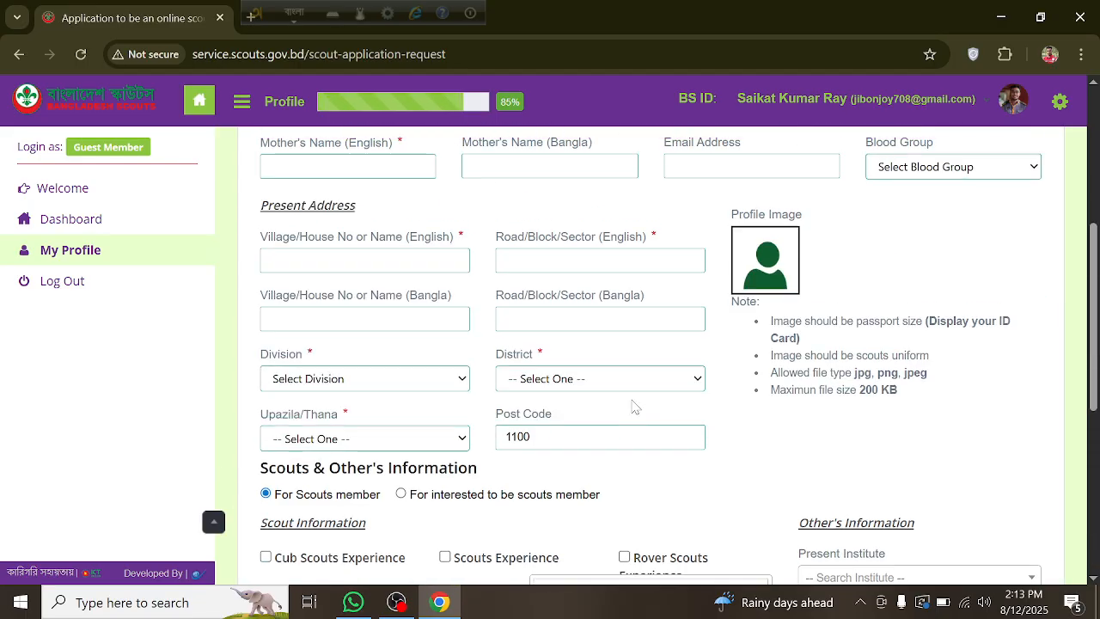
scroll(720, 421, "down", 4)
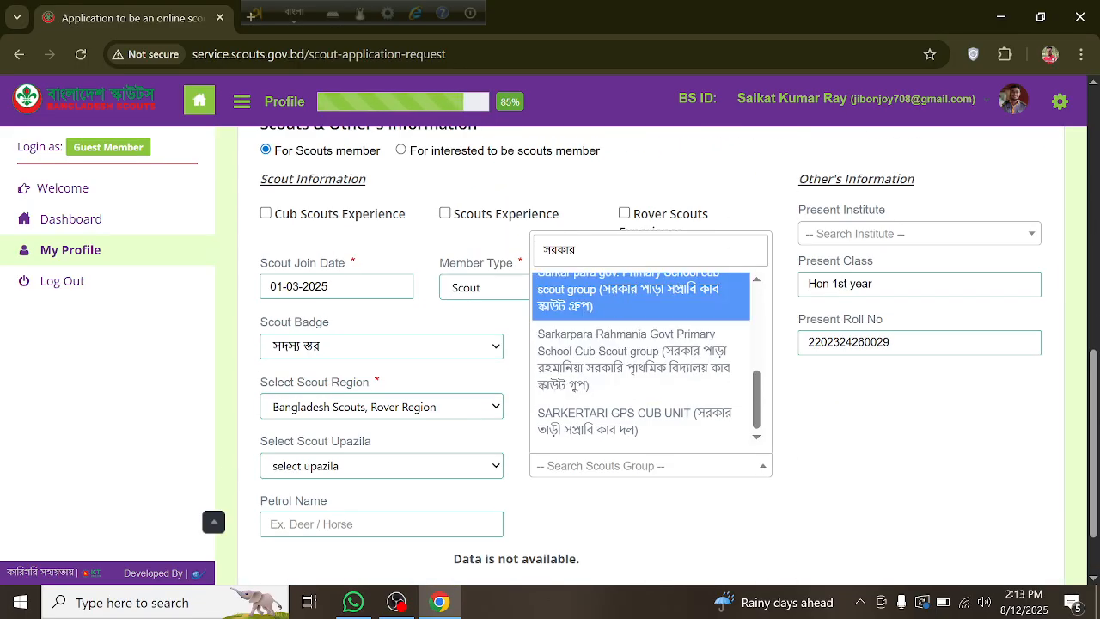
Extend the scout group search to "সরকার শহিদ" again and clear the search text.
type("শ")
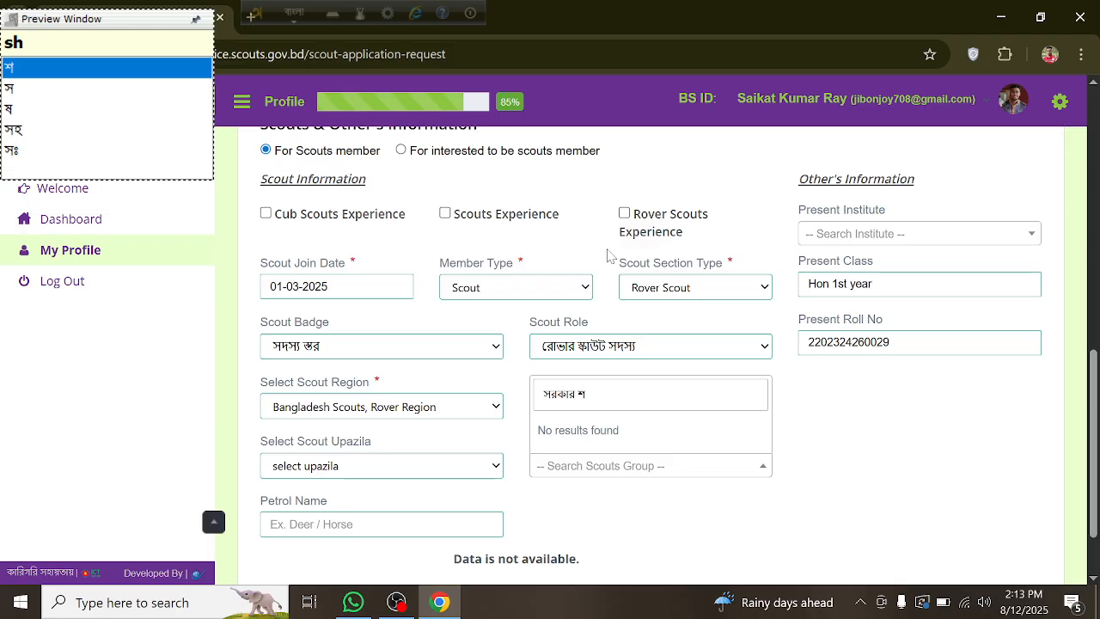
type("হিদ")
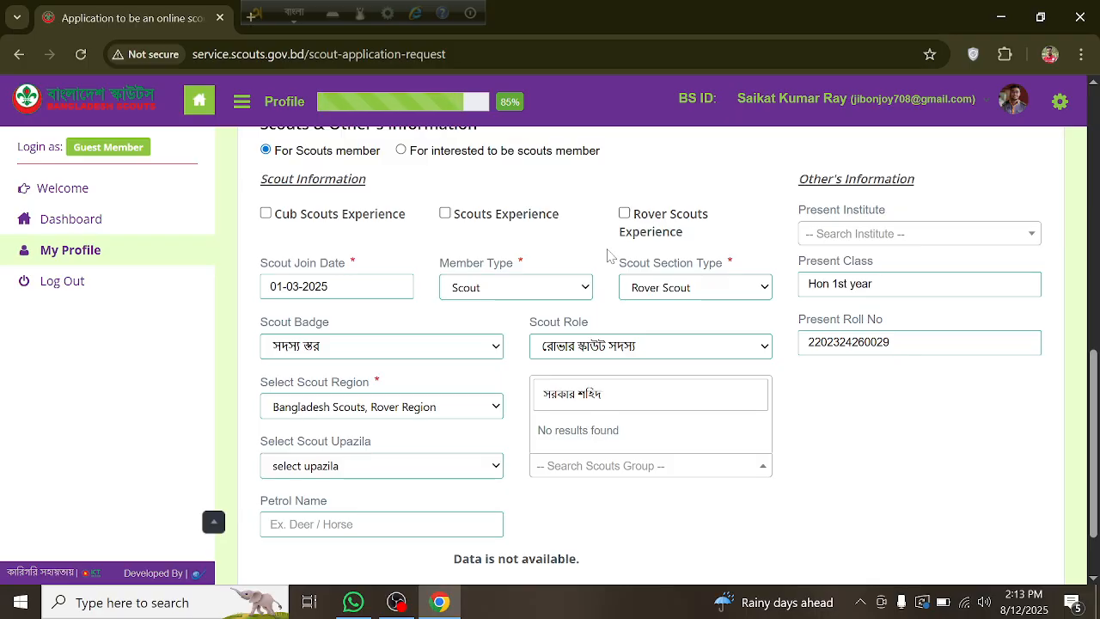
key("BackSpace")
key("BackSpace")
key("BackSpace")
key("BackSpace")
key("BackSpace")
key("BackSpace")
key("BackSpace")
key("BackSpace")
Search the scout groups for "সরকারি শহী" and select Govt. Shahid Sohrawardi College Rover Scout Group.
type("sork")
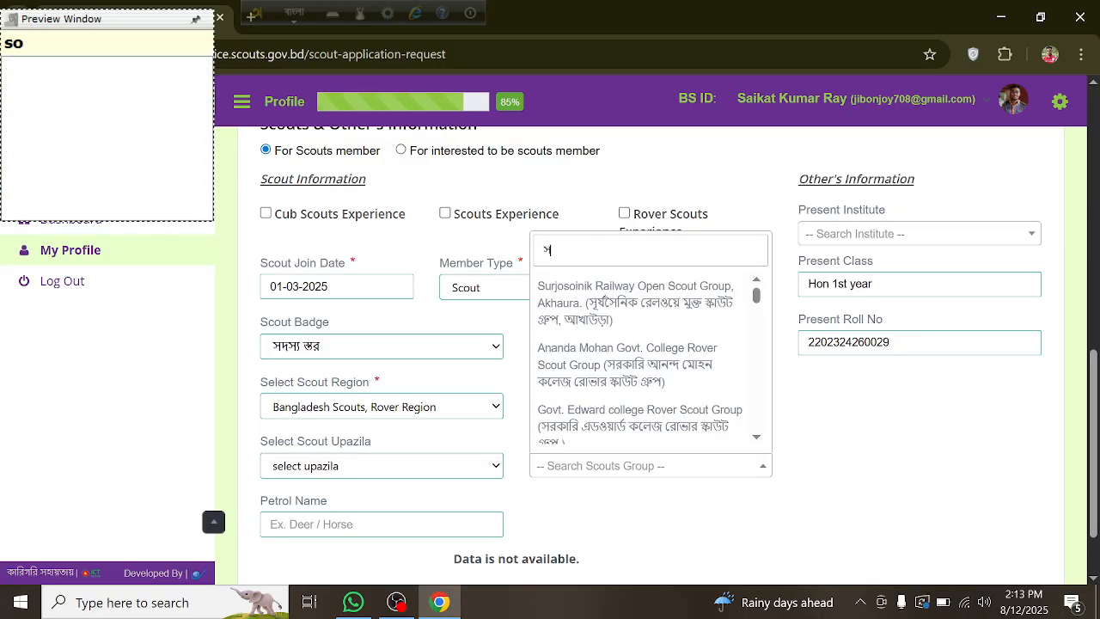
type("ari")
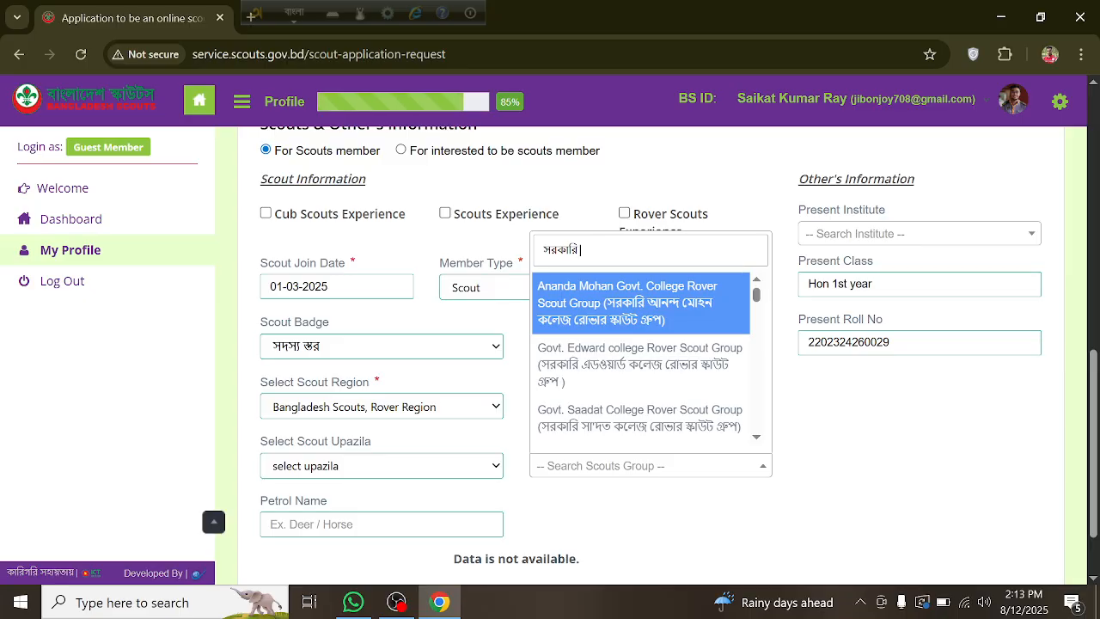
type(" sh")
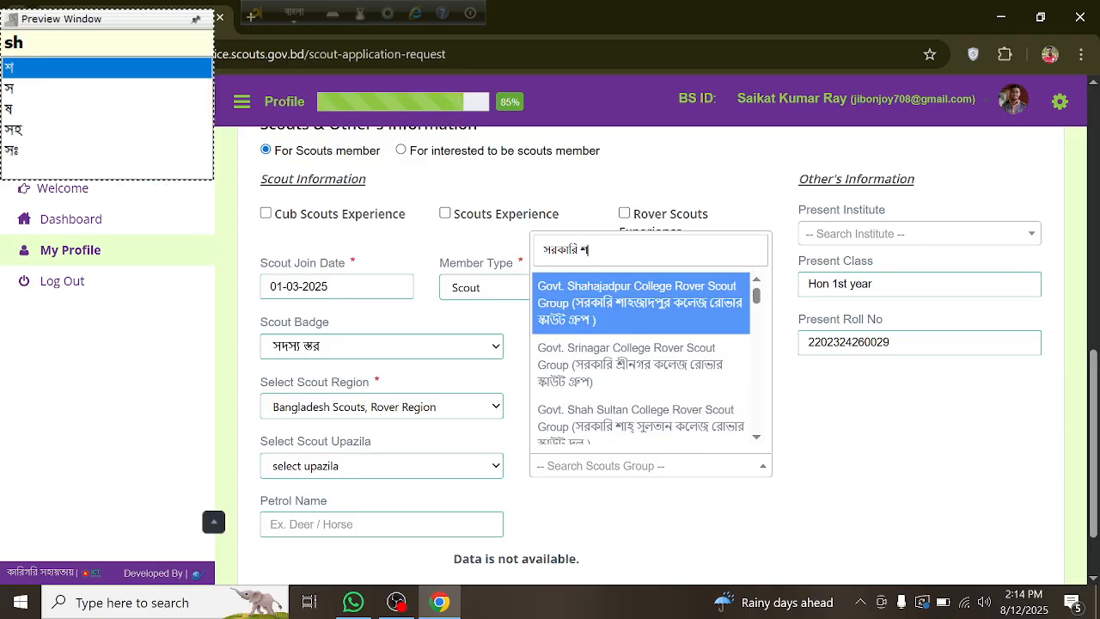
type("ohi")
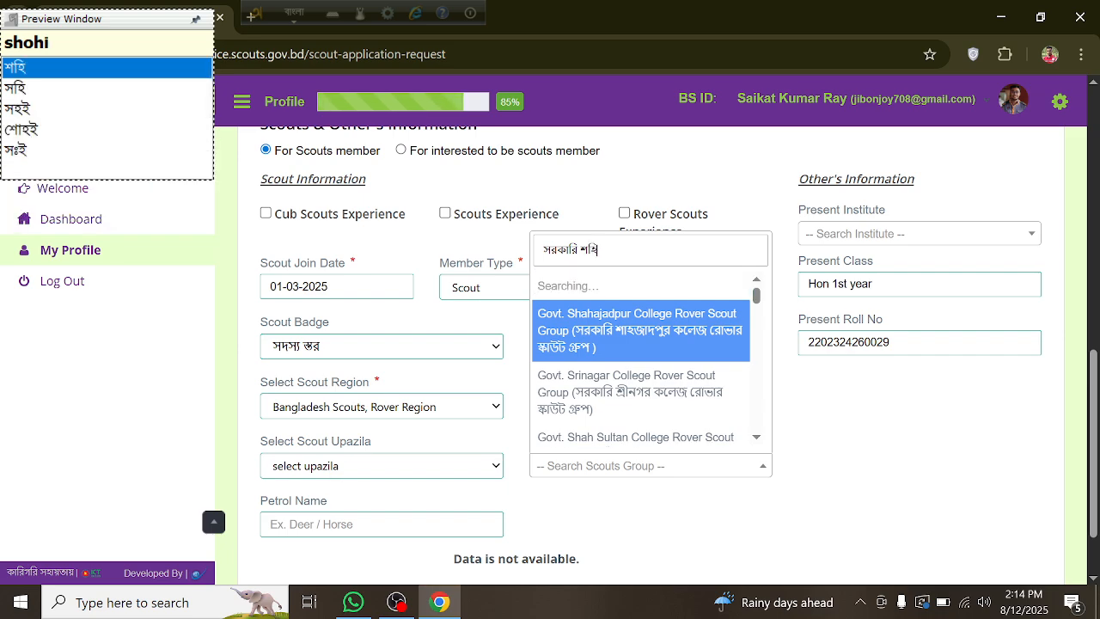
key("BackSpace")
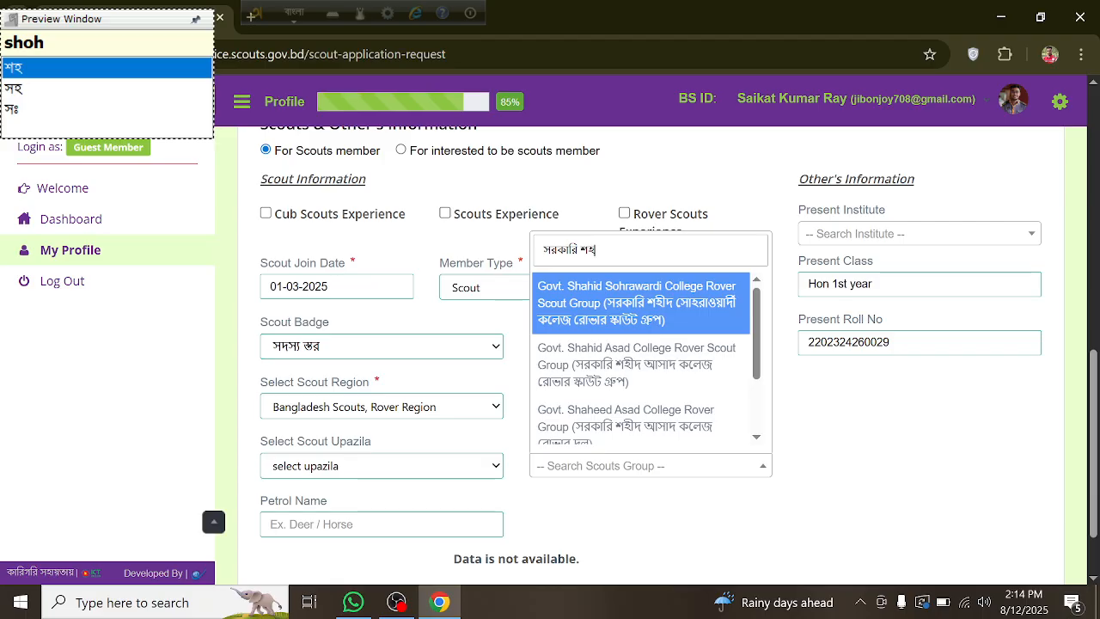
type("I")
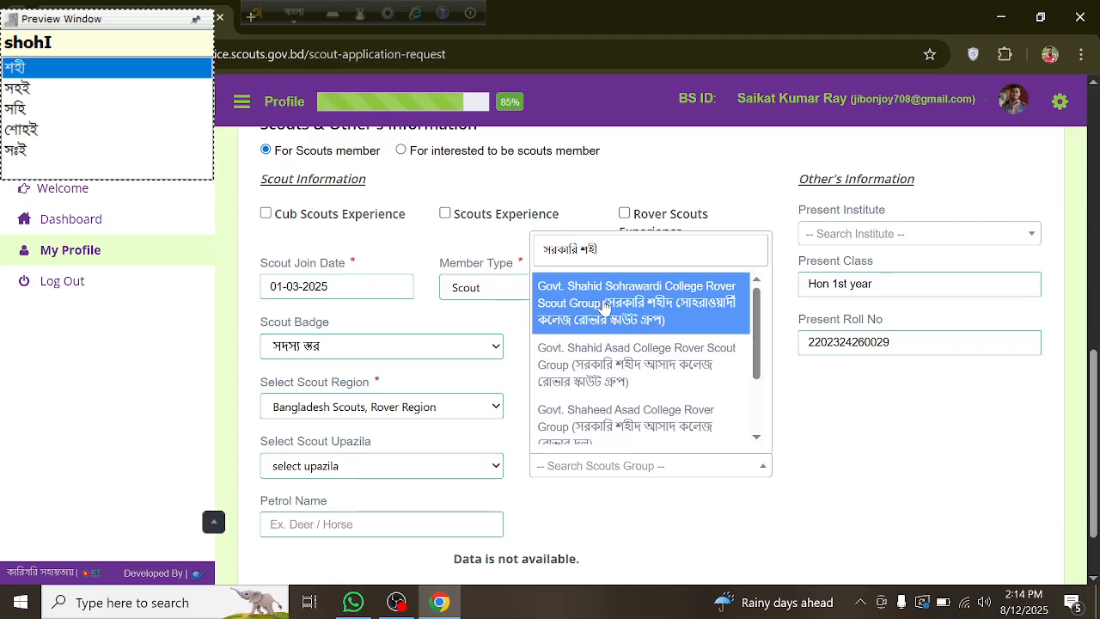
left_click(636, 298)
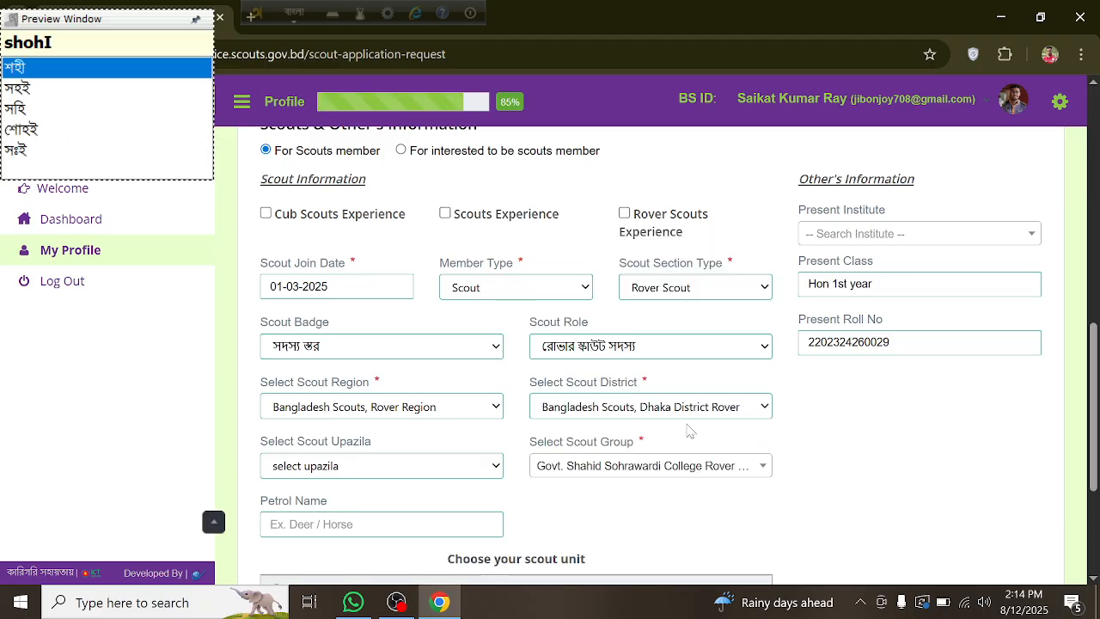
Check the Petrol Name field and review the scout units offered for the selected group, leaving both unfilled.
scroll(688, 429, "down", 1)
left_click(381, 439)
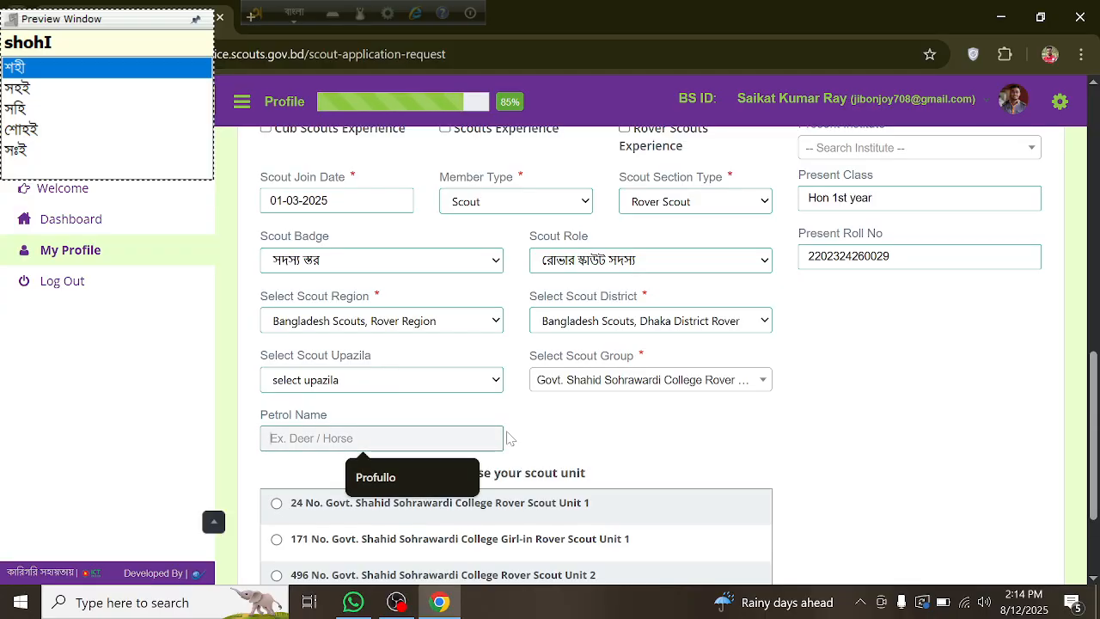
scroll(316, 338, "down", 1)
scroll(629, 344, "down", 1)
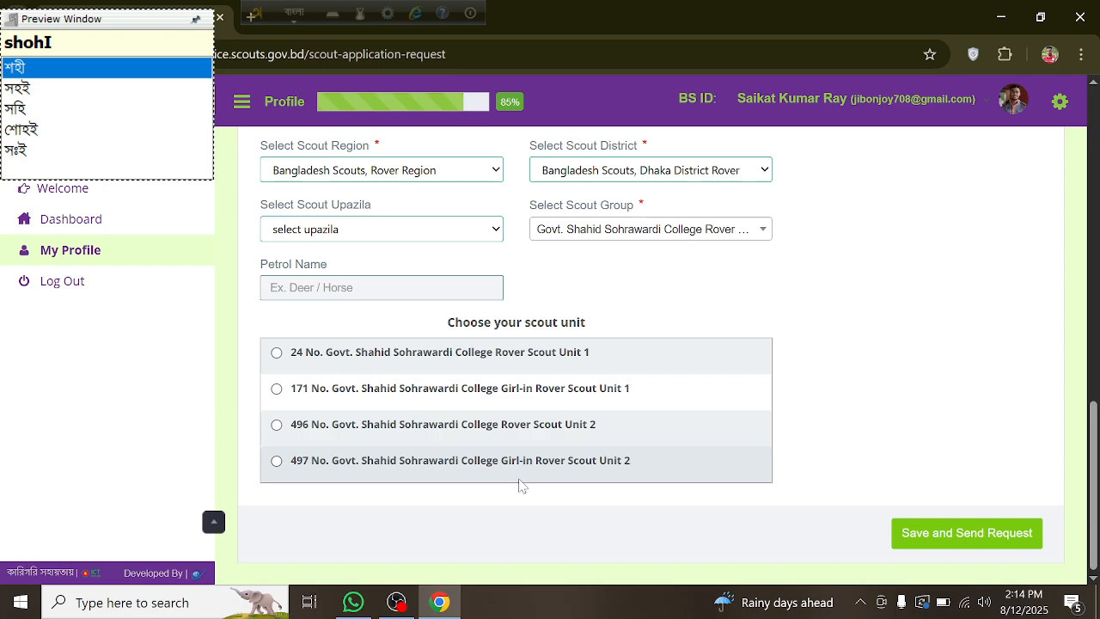
Try searching the Present Institute list with "govt" under Bangla input and clear the entry.
scroll(676, 419, "up", 8)
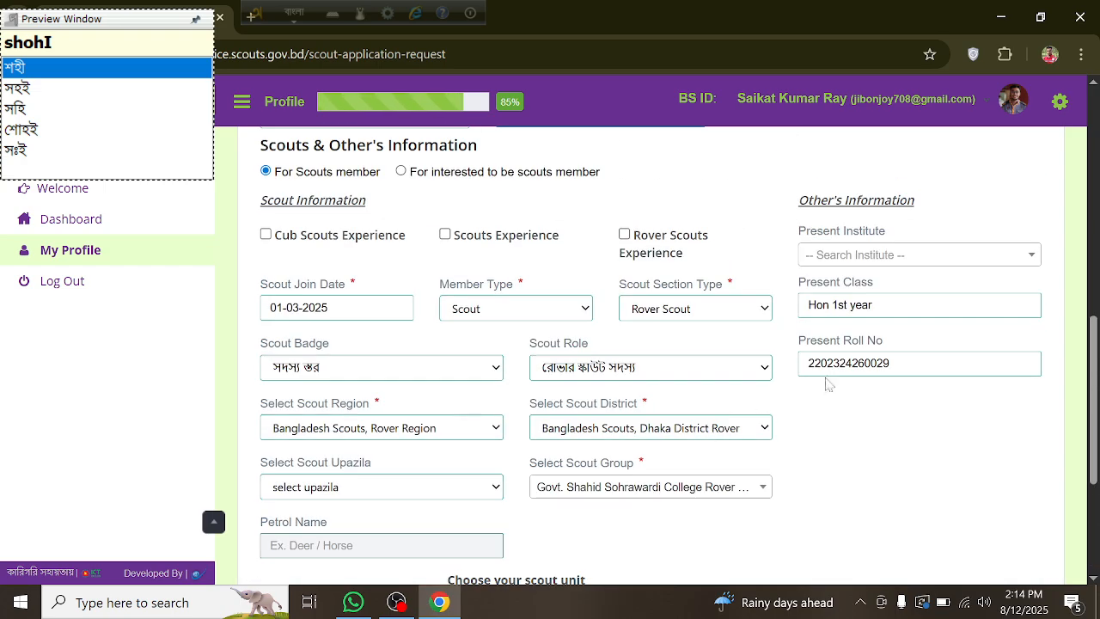
scroll(767, 275, "down", 3)
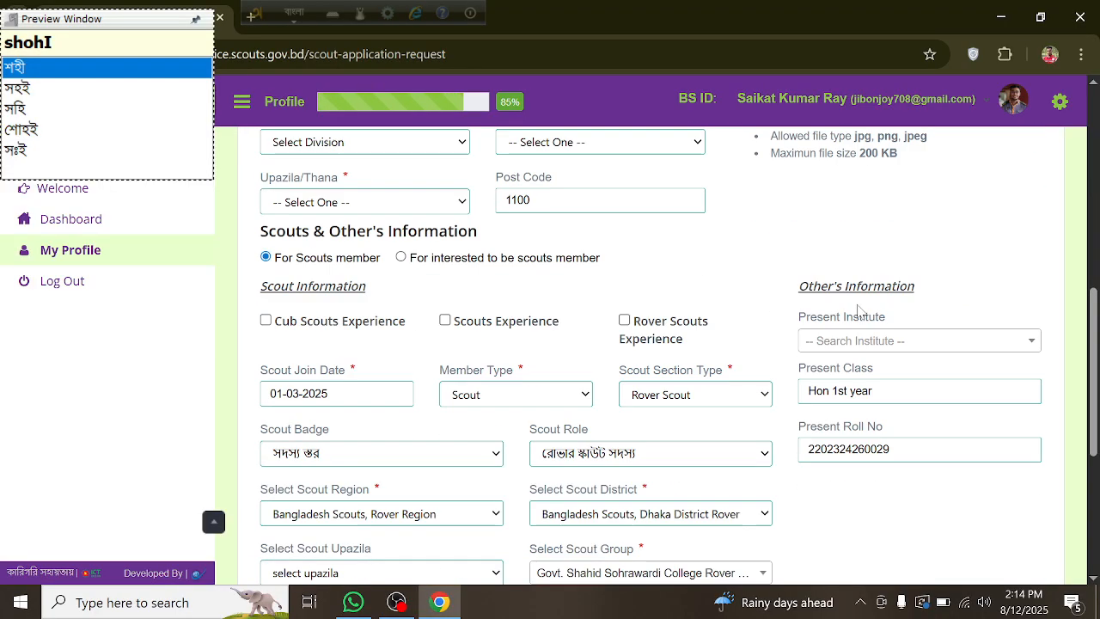
left_click(855, 341)
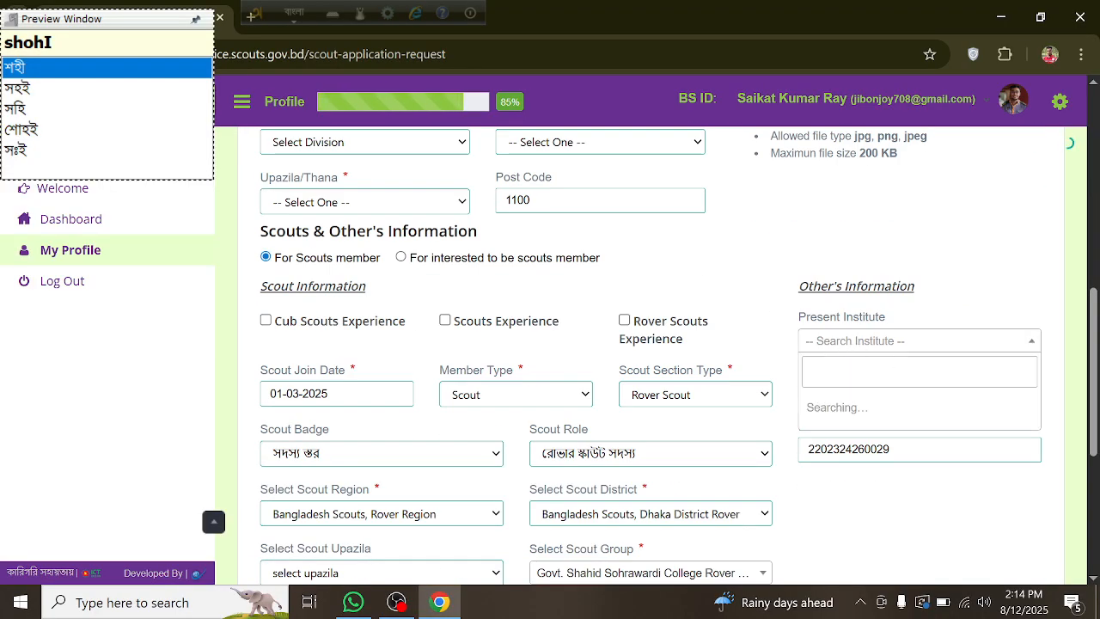
type("shohI")
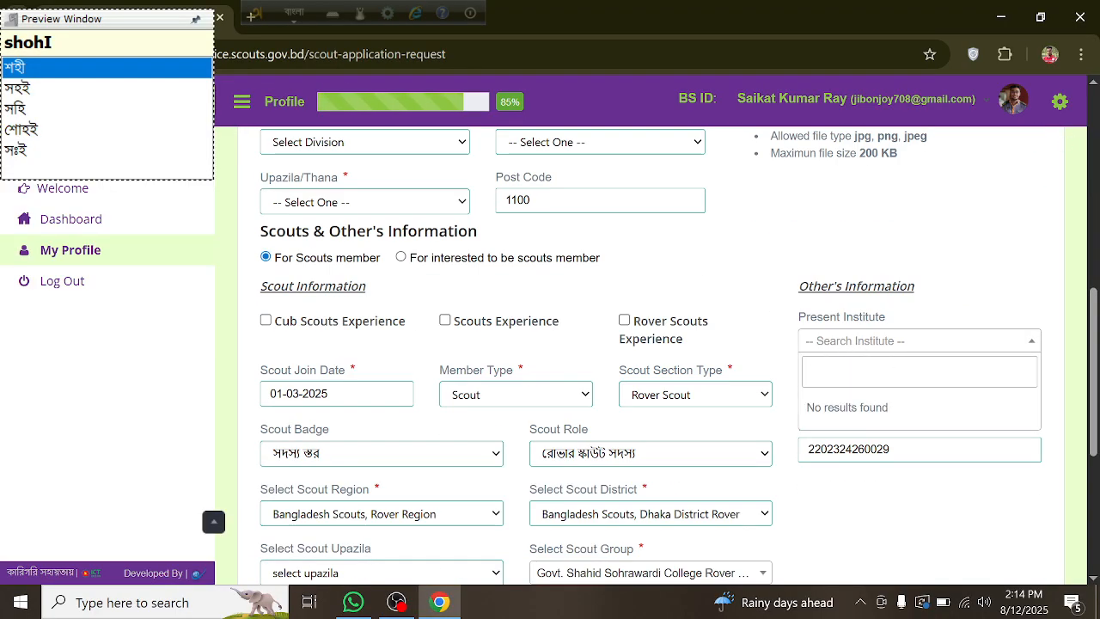
type("gov")
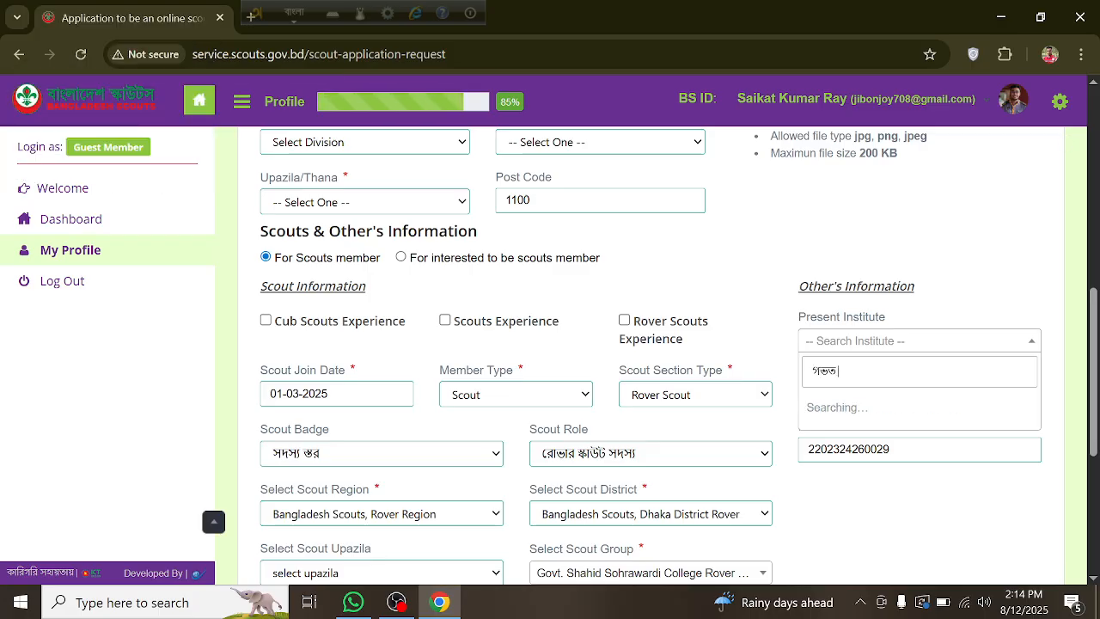
key("BackSpace")
key("BackSpace")
key("BackSpace")
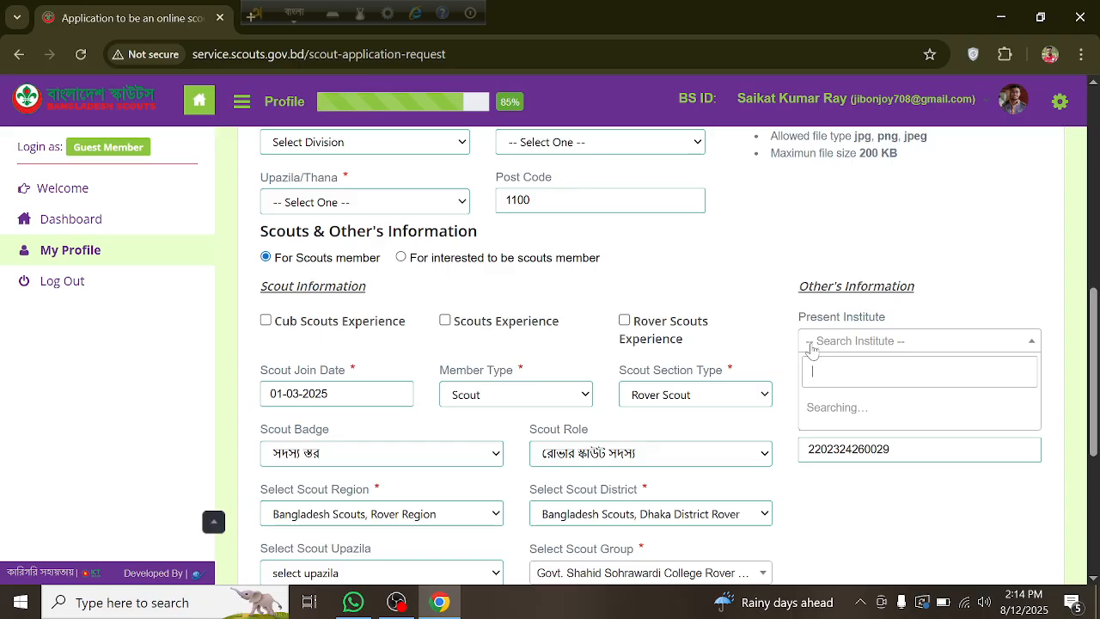
Switch the typing language to English and search the Present Institute list for "govt sh".
left_click(283, 12)
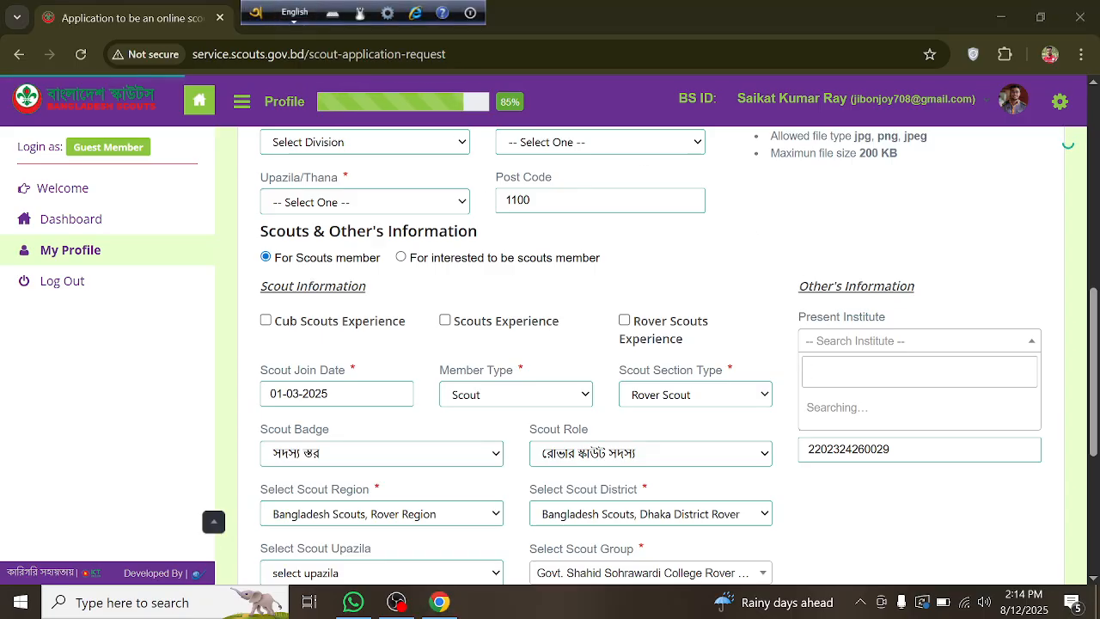
left_click(872, 342)
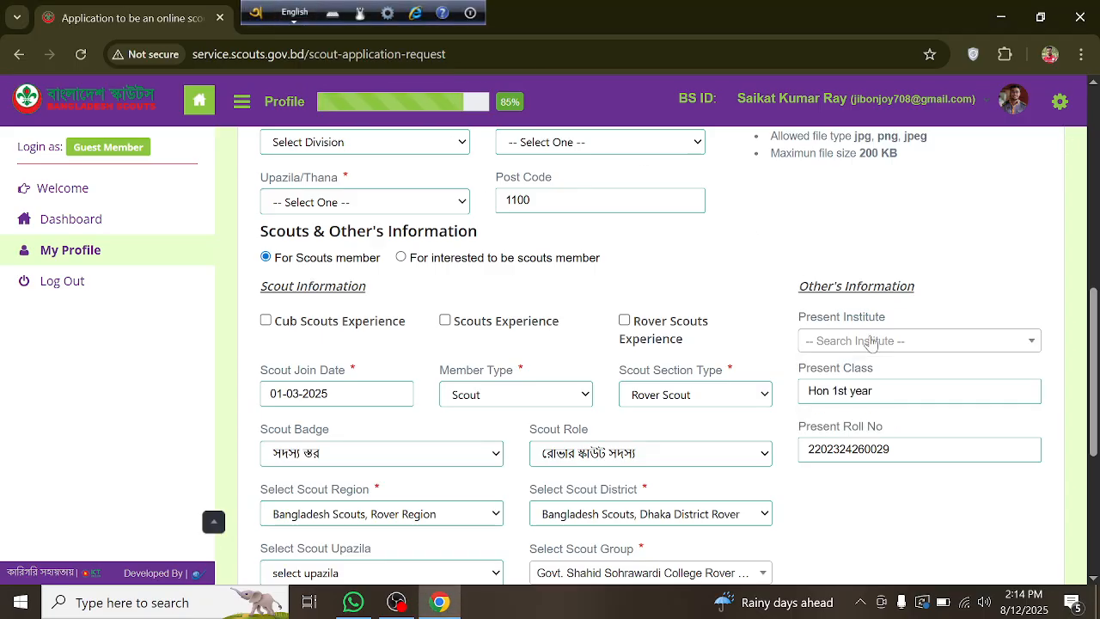
left_click(872, 342)
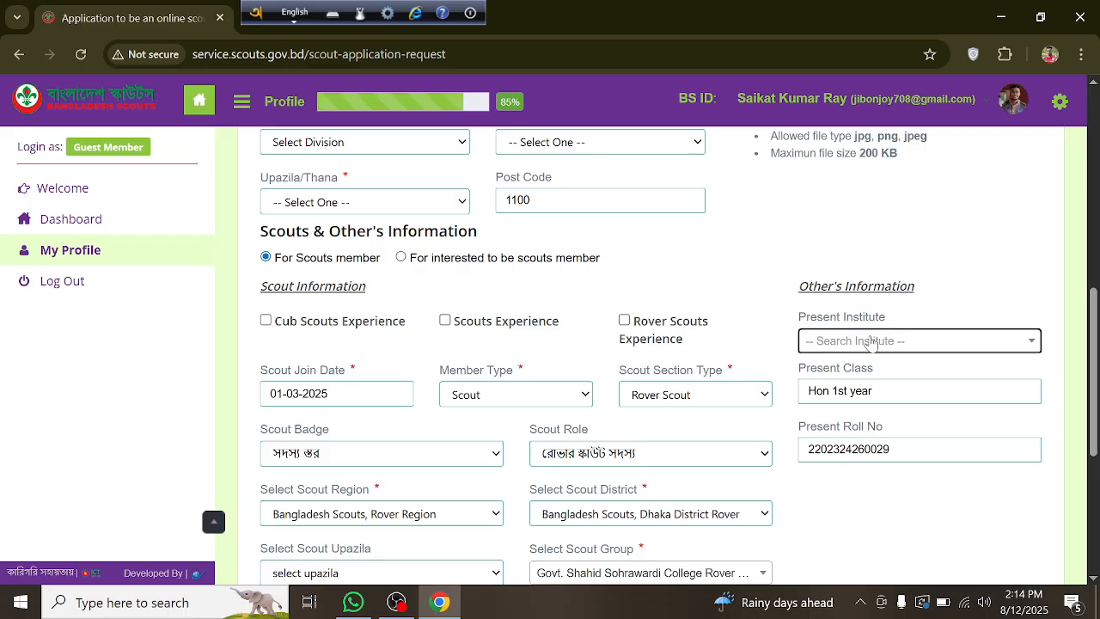
type("g")
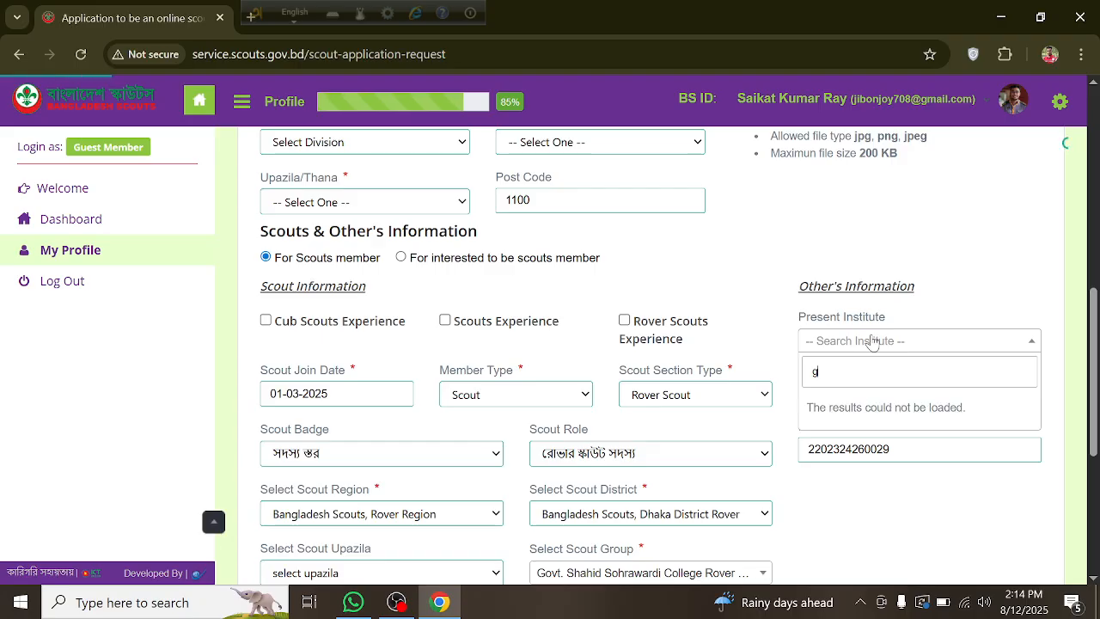
type("ovt")
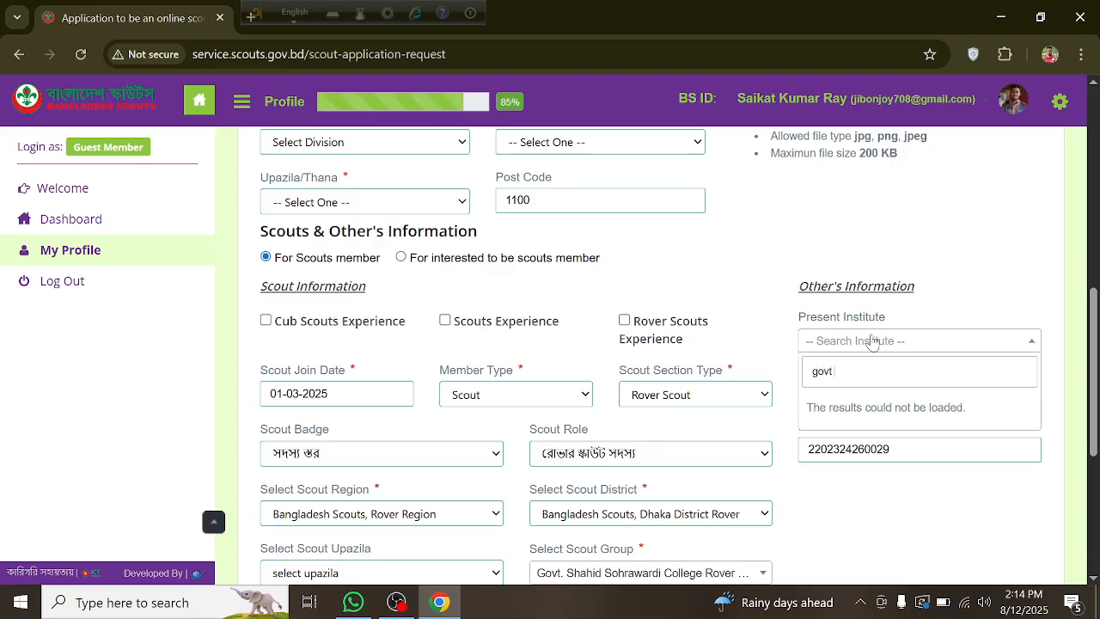
type(" sh")
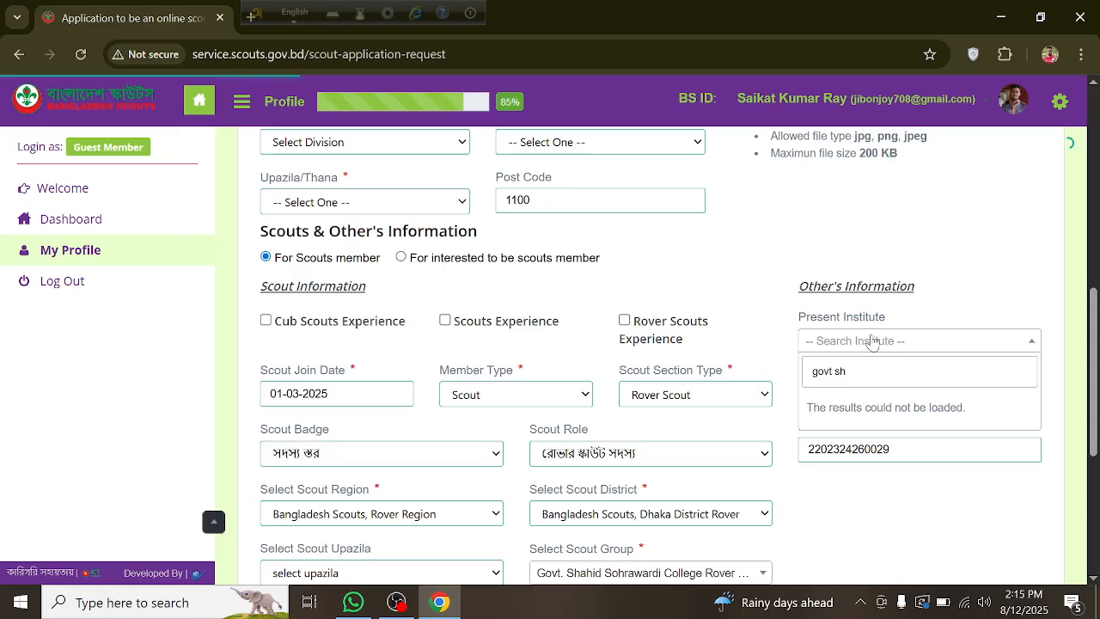
Clear the Present Institute search text and close the list without selecting an institute.
key("BackSpace")
key("BackSpace")
key("BackSpace")
key("BackSpace")
key("BackSpace")
key("BackSpace")
key("BackSpace")
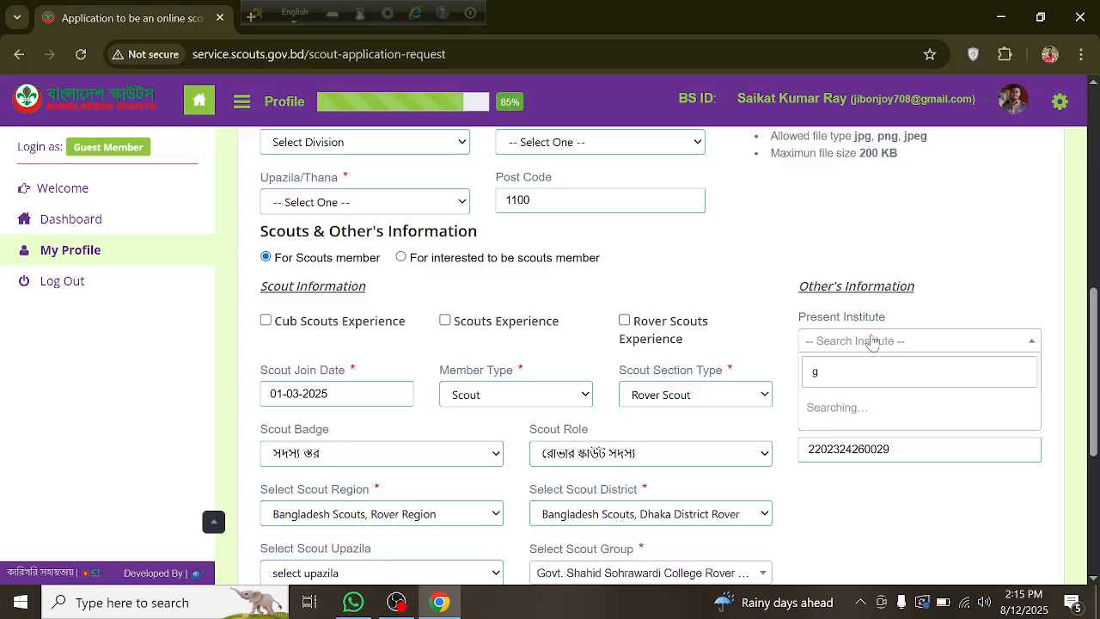
left_click(945, 301)
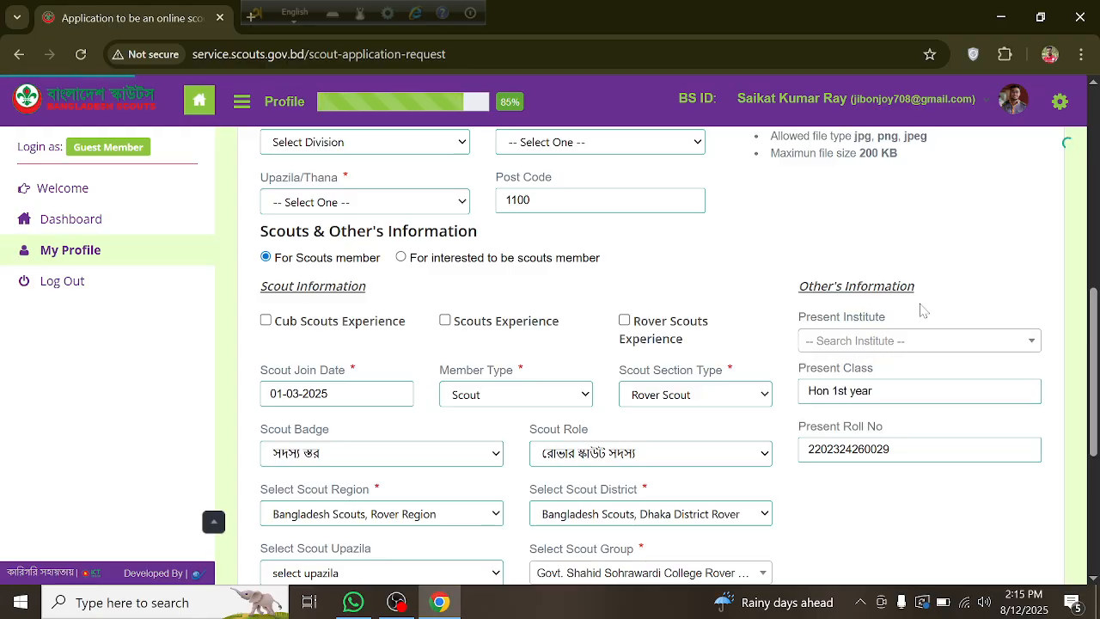
left_click(909, 482)
Review the application form from the personal details and present address through the scout unit choices and the final request submission area.
scroll(909, 481, "down", 1)
scroll(802, 319, "down", 3)
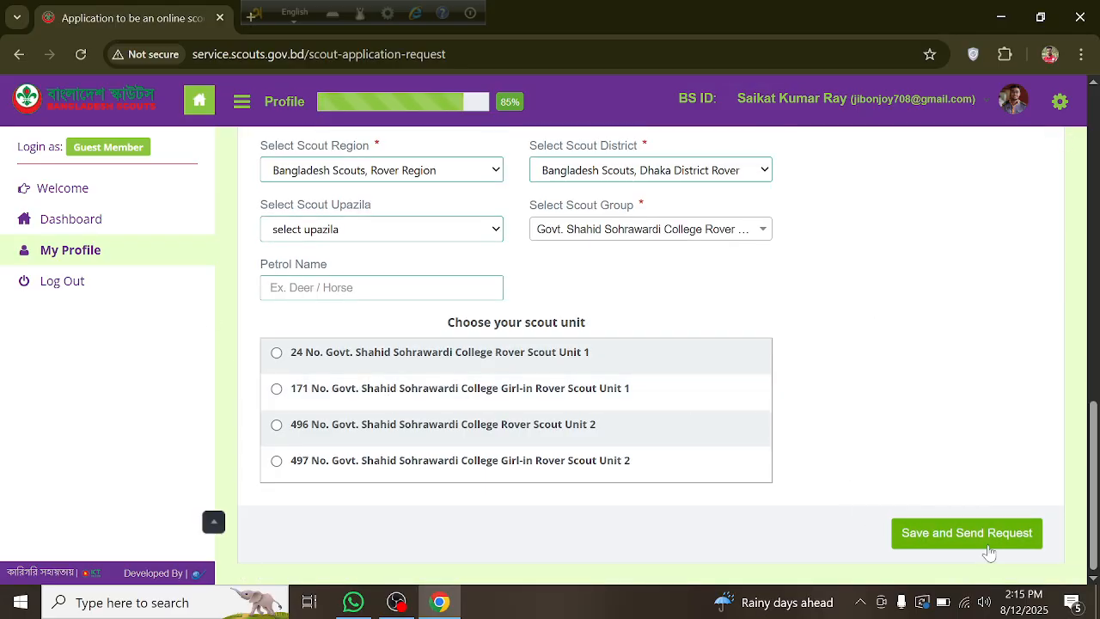
scroll(945, 474, "up", 4)
scroll(493, 332, "up", 4)
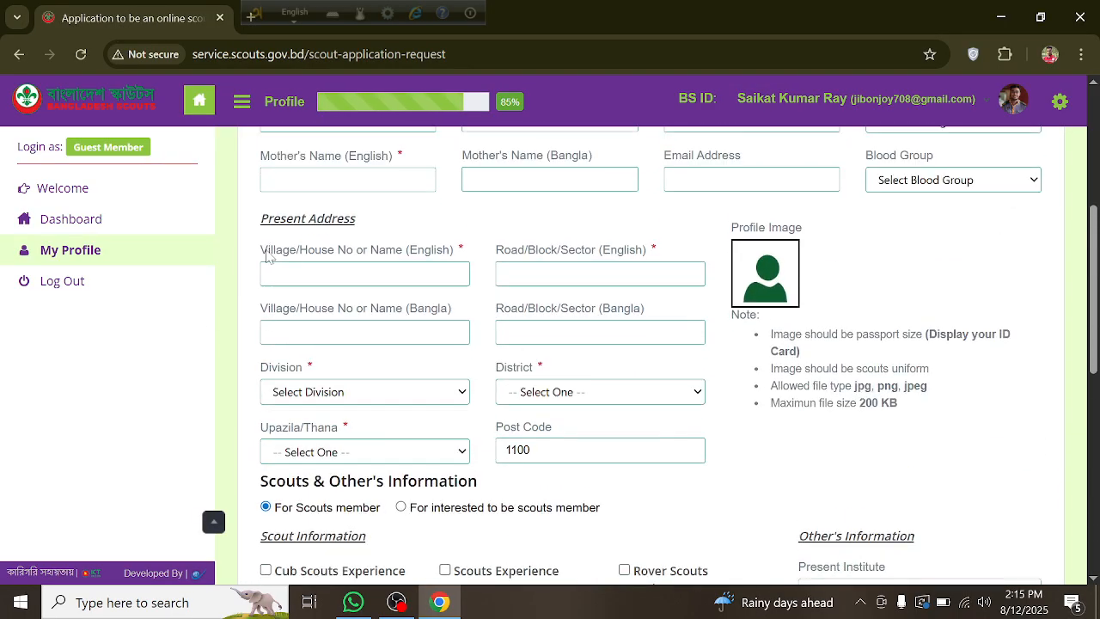
scroll(552, 356, "up", 2)
scroll(552, 356, "down", 6)
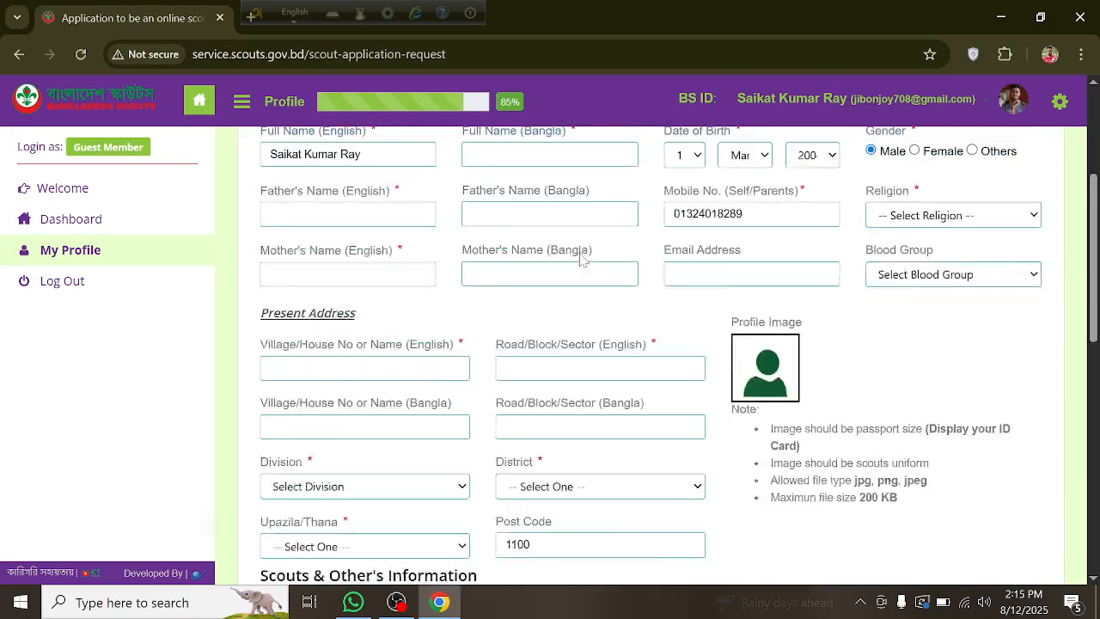
scroll(300, 418, "down", 2)
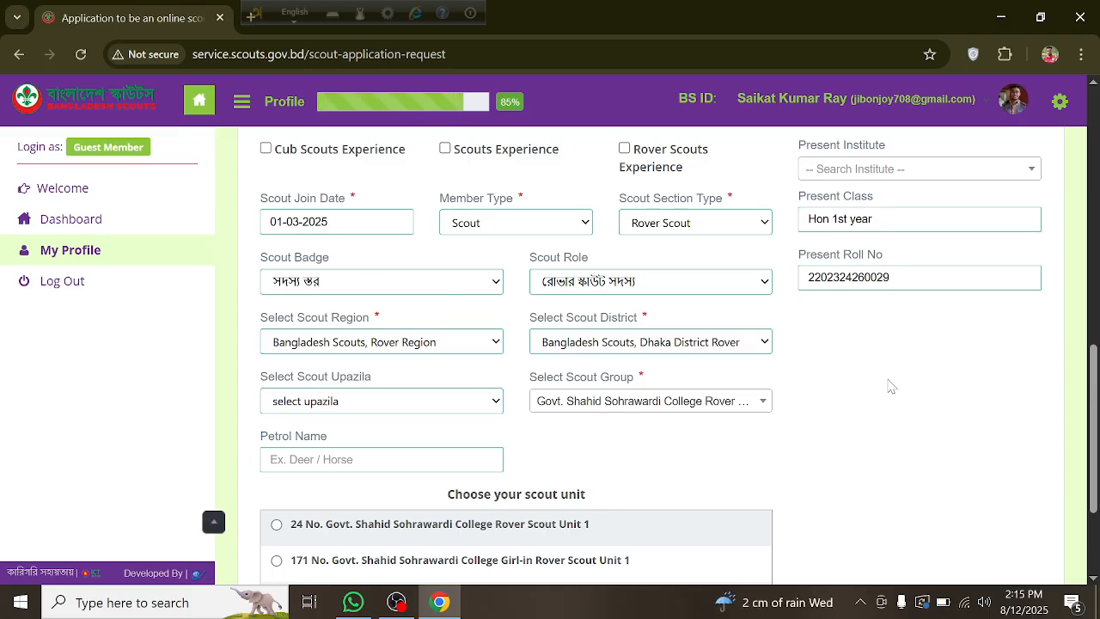
left_click(397, 602)
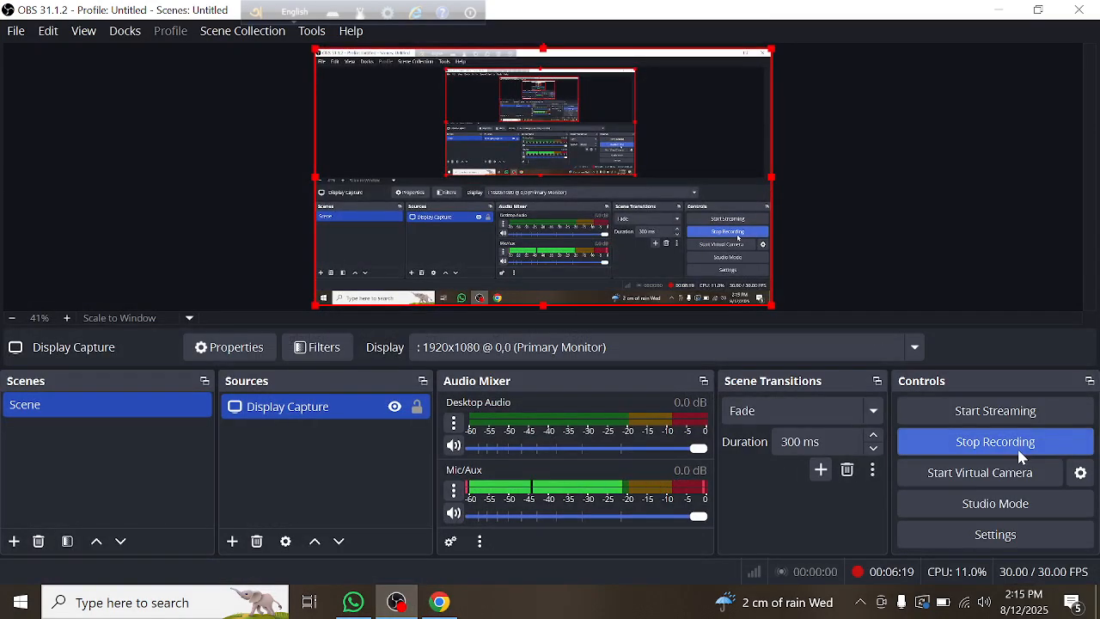